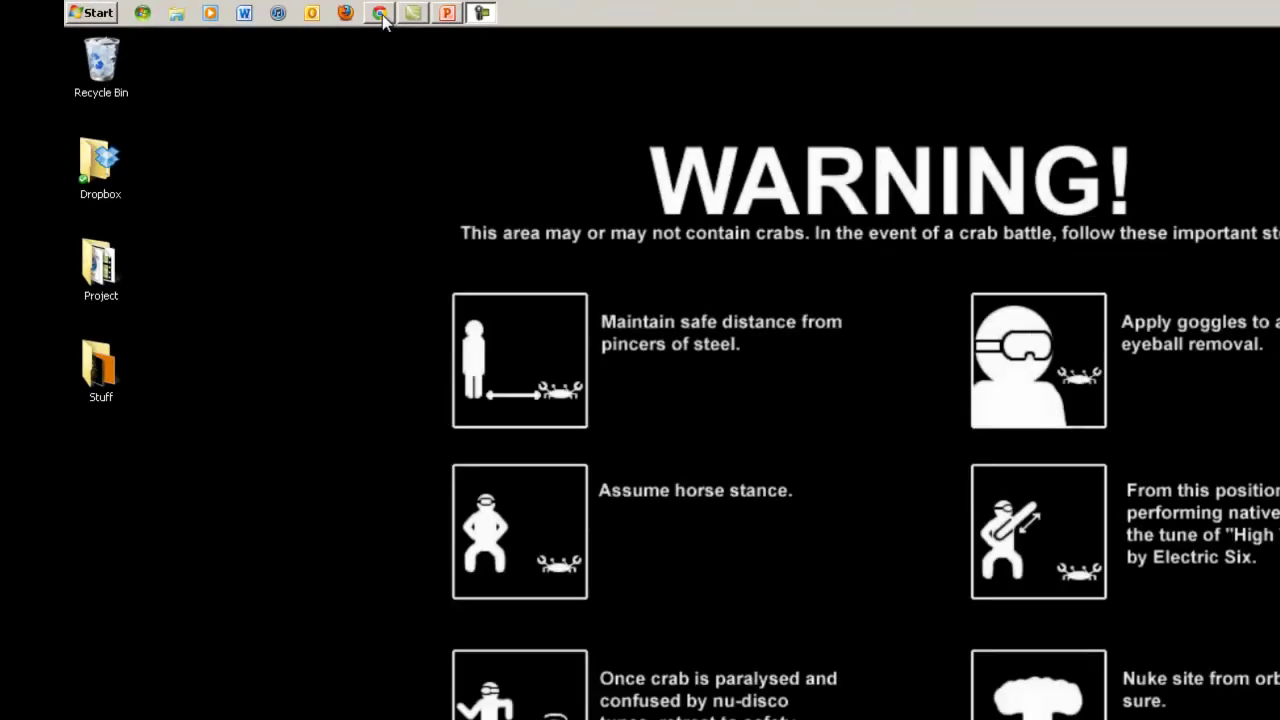
Switch to Chrome, search Google for CSN and open the CSN home page from the results.
{"action": "left_click", "coordinate": [381, 14]}
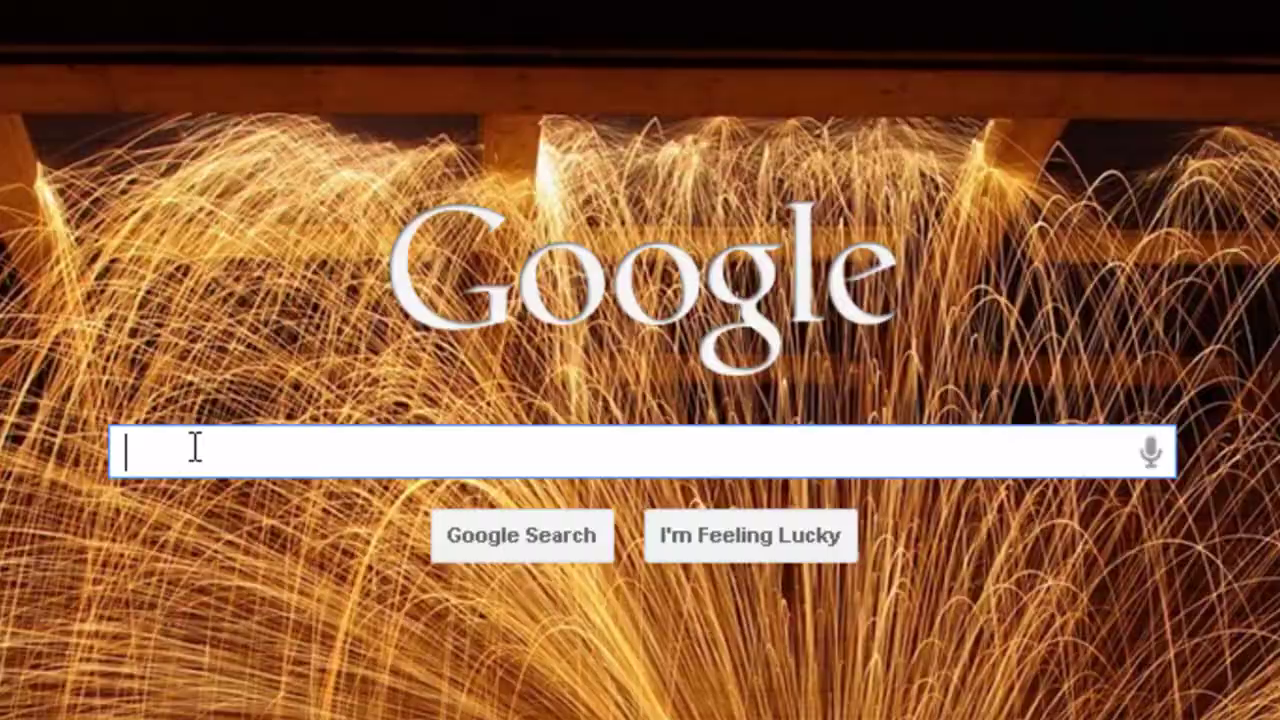
{"action": "type", "text": "CS"}
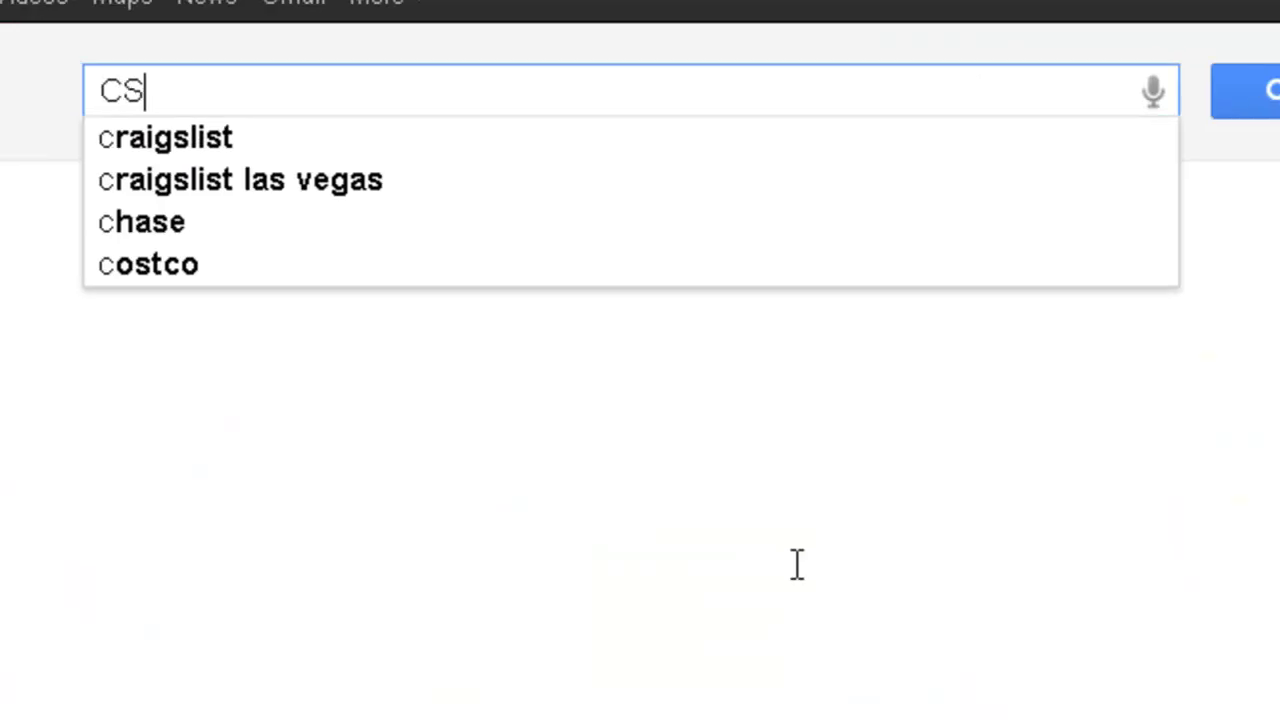
{"action": "type", "text": "N"}
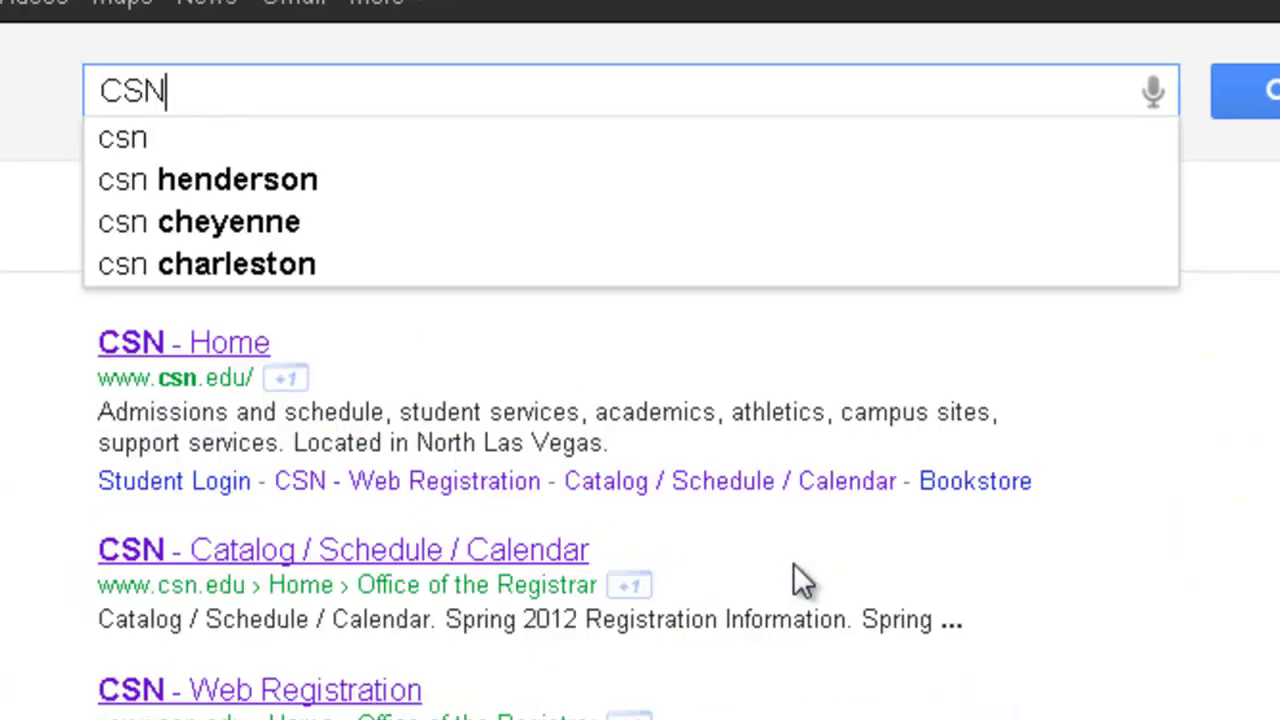
{"action": "left_click", "coordinate": [212, 360]}
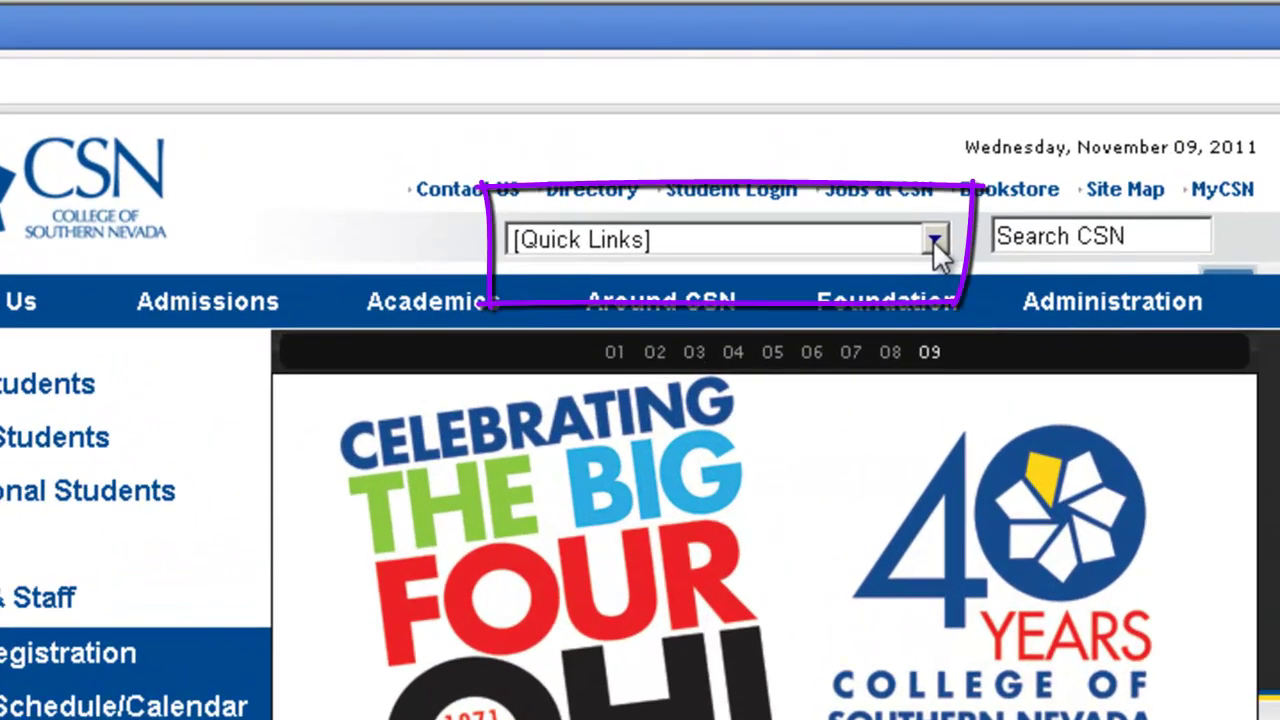
Go to the Library page from the CSN site's quick links and open the Jumpstart Your Research guide.
{"action": "left_click", "coordinate": [932, 239]}
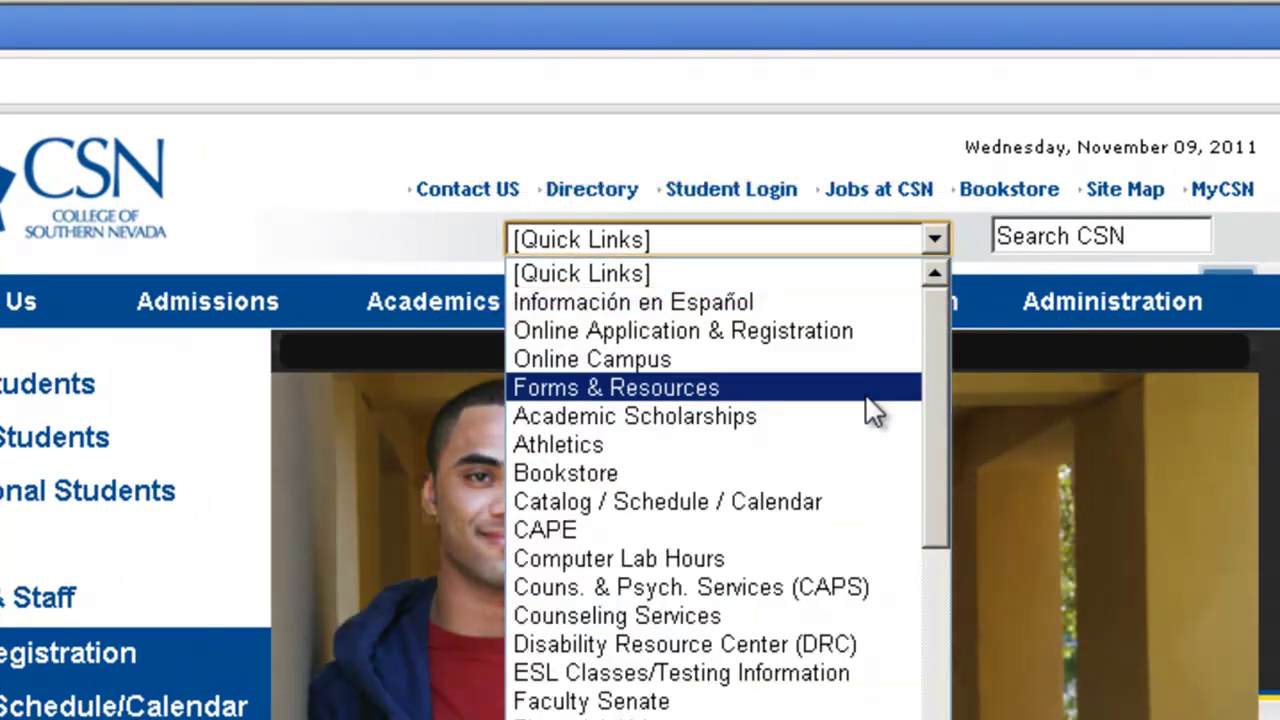
{"action": "scroll", "coordinate": [870, 410], "scroll_direction": "down", "scroll_amount": 4}
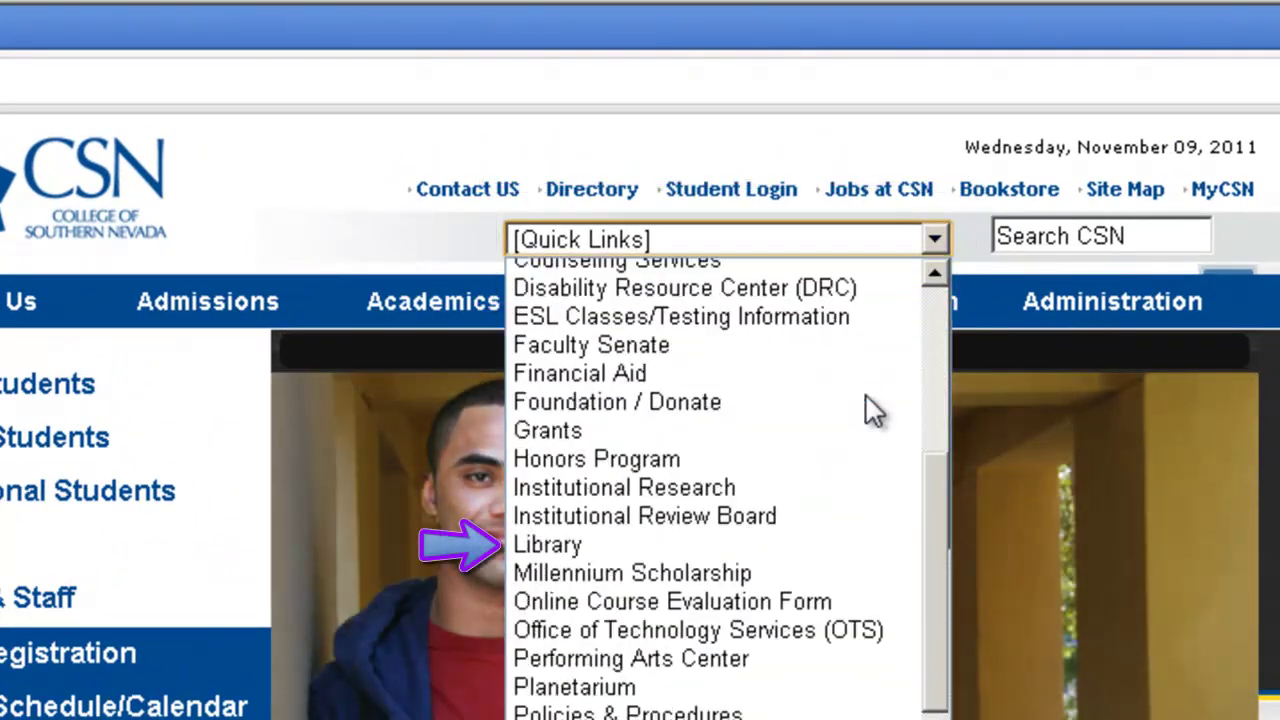
{"action": "left_click", "coordinate": [842, 545]}
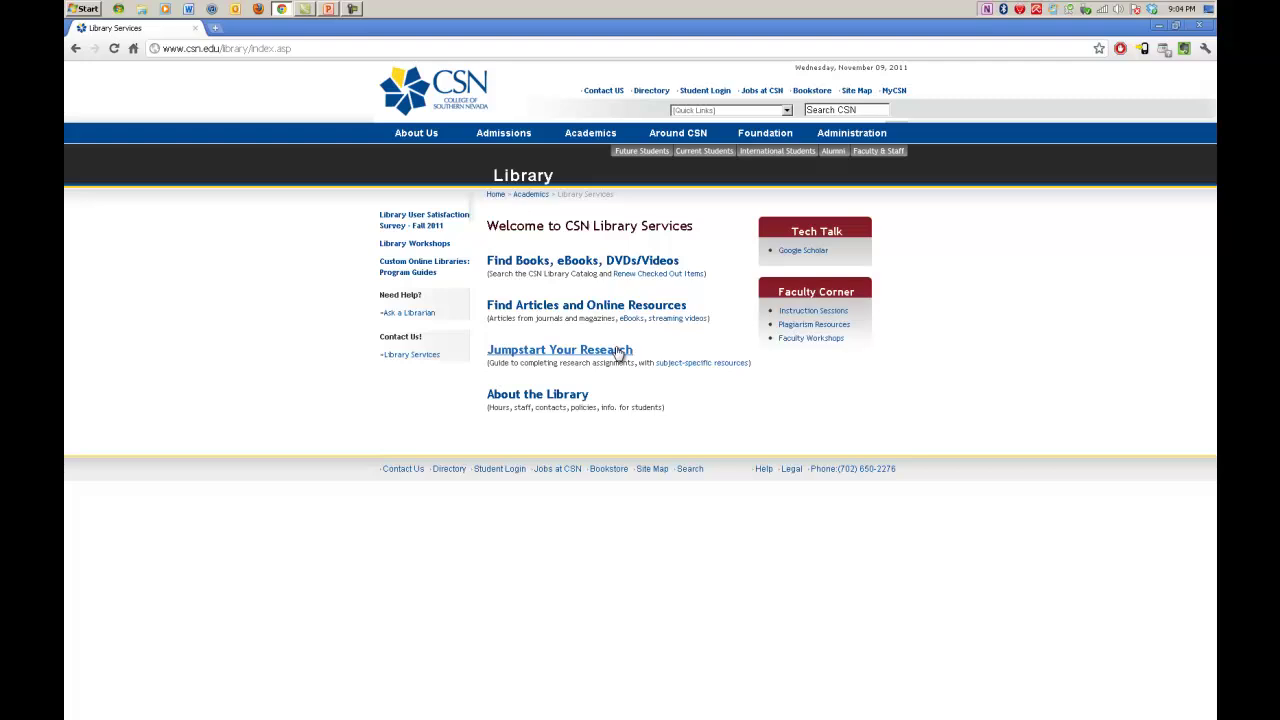
{"action": "left_click", "coordinate": [620, 353]}
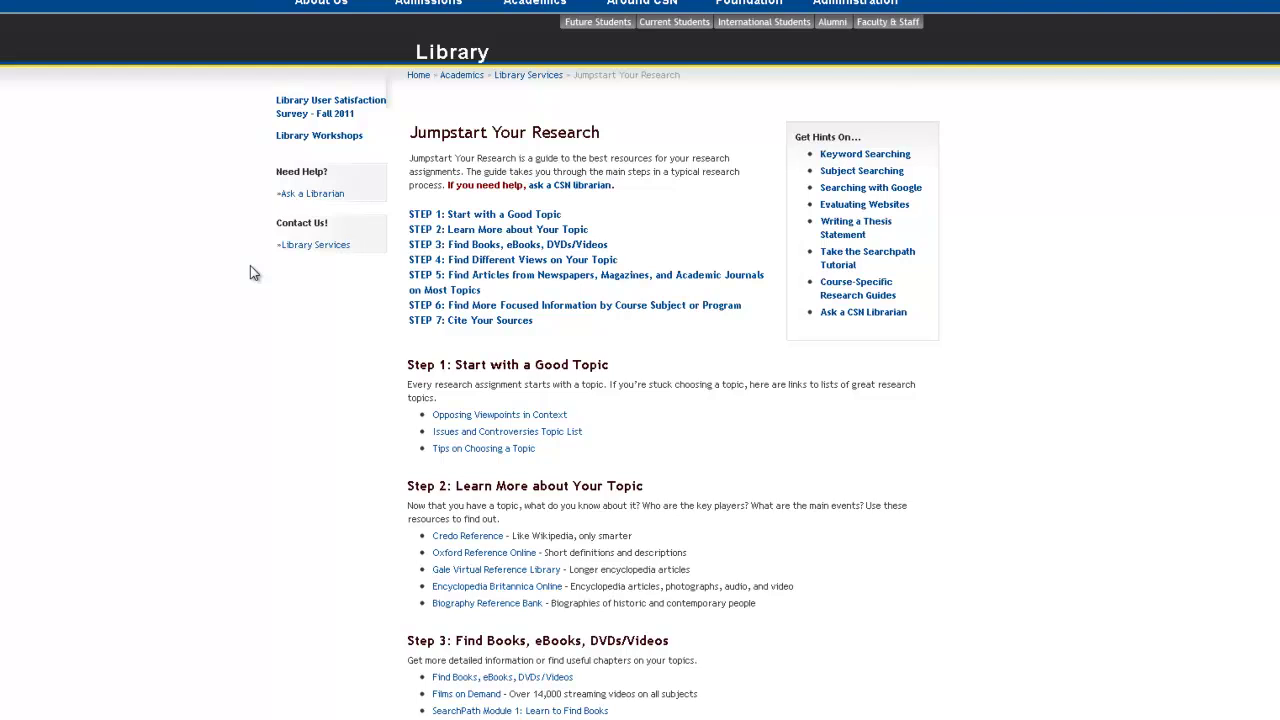
Open the EBSCO Complete database listed under Step 5 of the research guide.
{"action": "scroll", "coordinate": [250, 265], "scroll_direction": "down", "scroll_amount": 1}
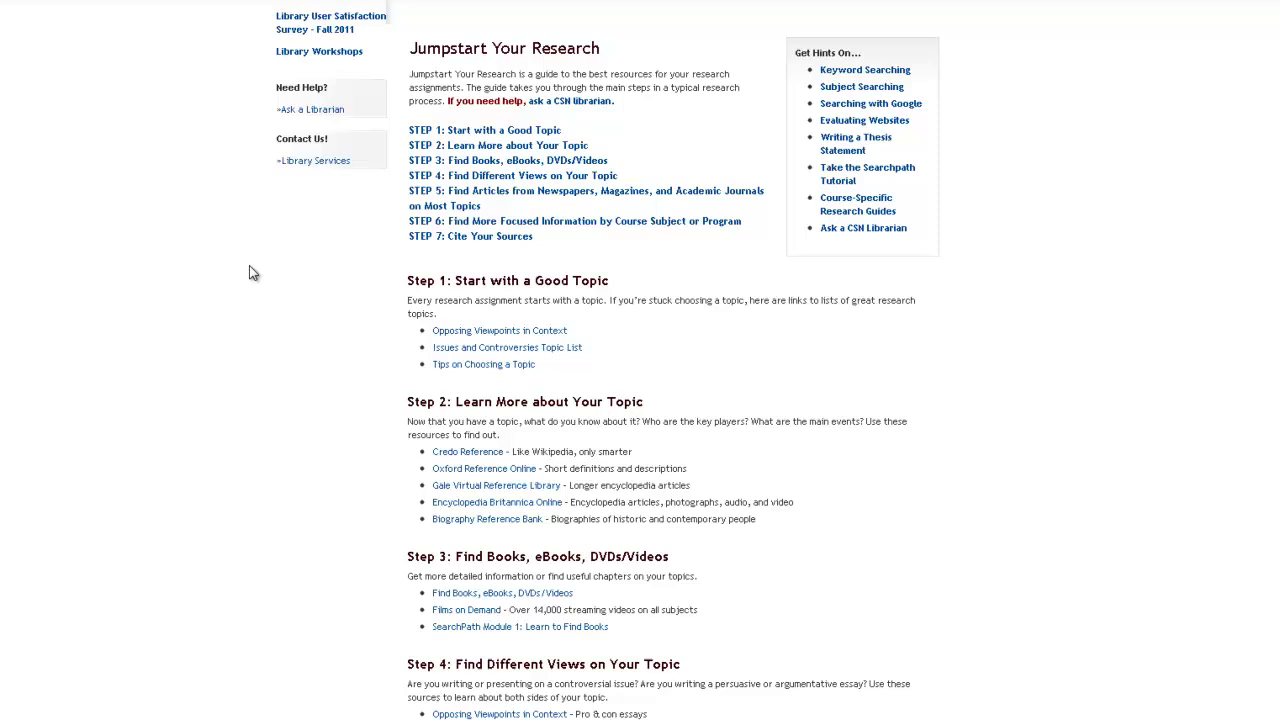
{"action": "scroll", "coordinate": [249, 265], "scroll_direction": "down", "scroll_amount": 1}
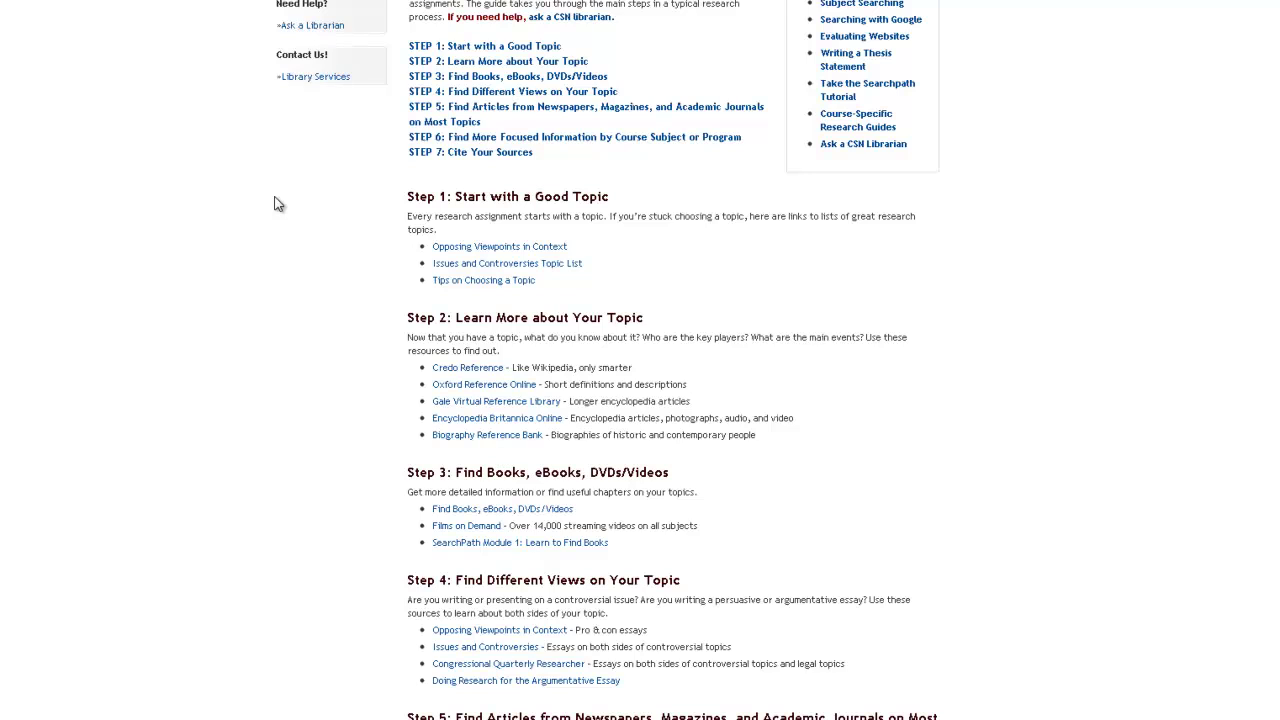
{"action": "scroll", "coordinate": [278, 204], "scroll_direction": "down", "scroll_amount": 1}
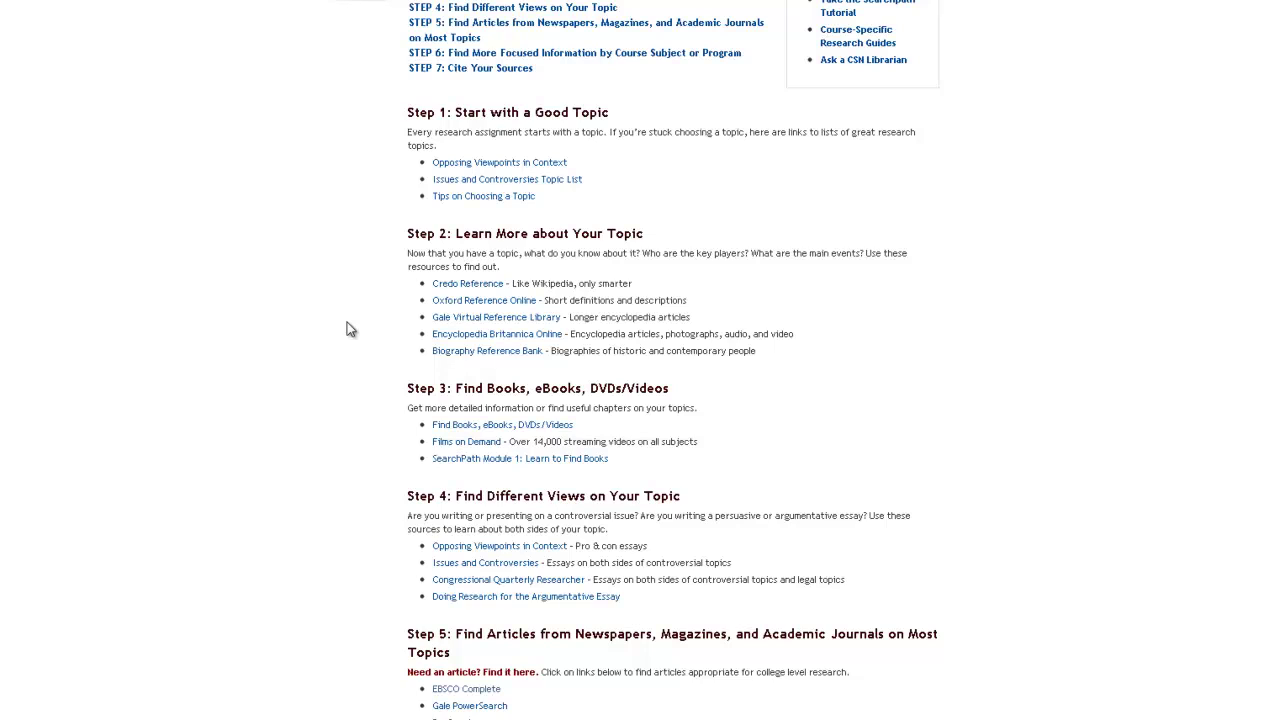
{"action": "scroll", "coordinate": [347, 322], "scroll_direction": "down", "scroll_amount": 2}
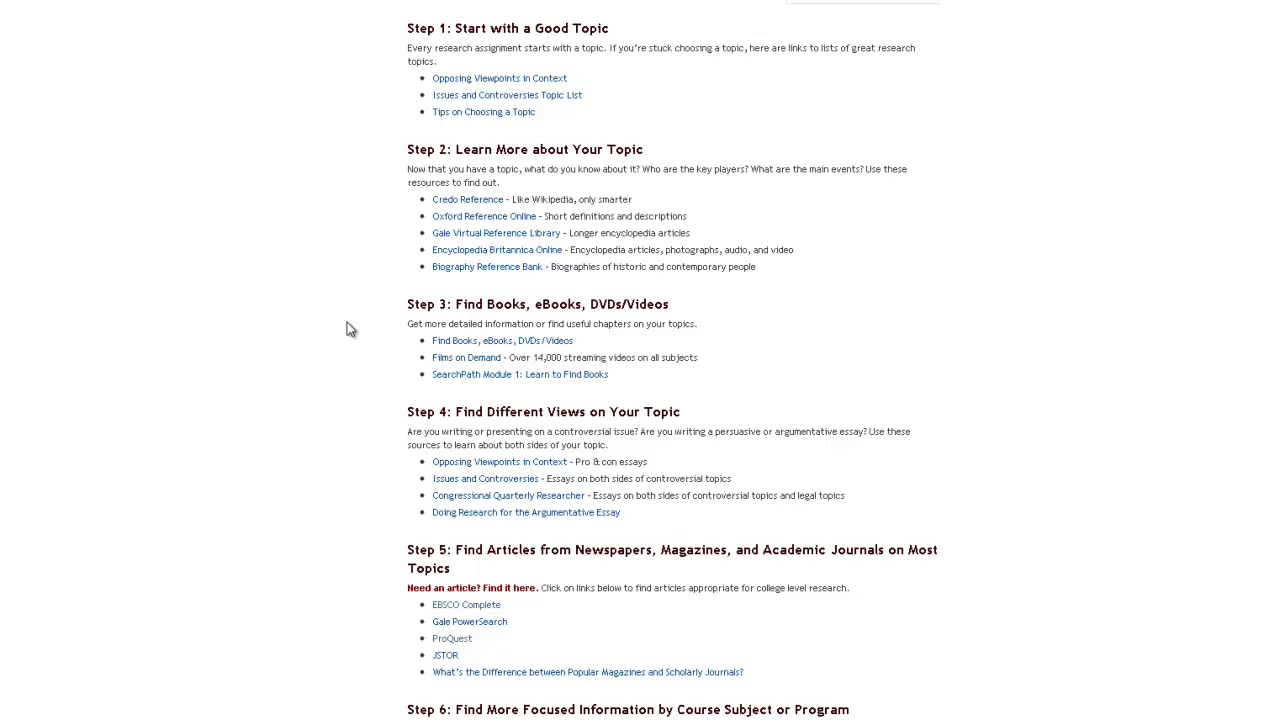
{"action": "scroll", "coordinate": [349, 329], "scroll_direction": "down", "scroll_amount": 1}
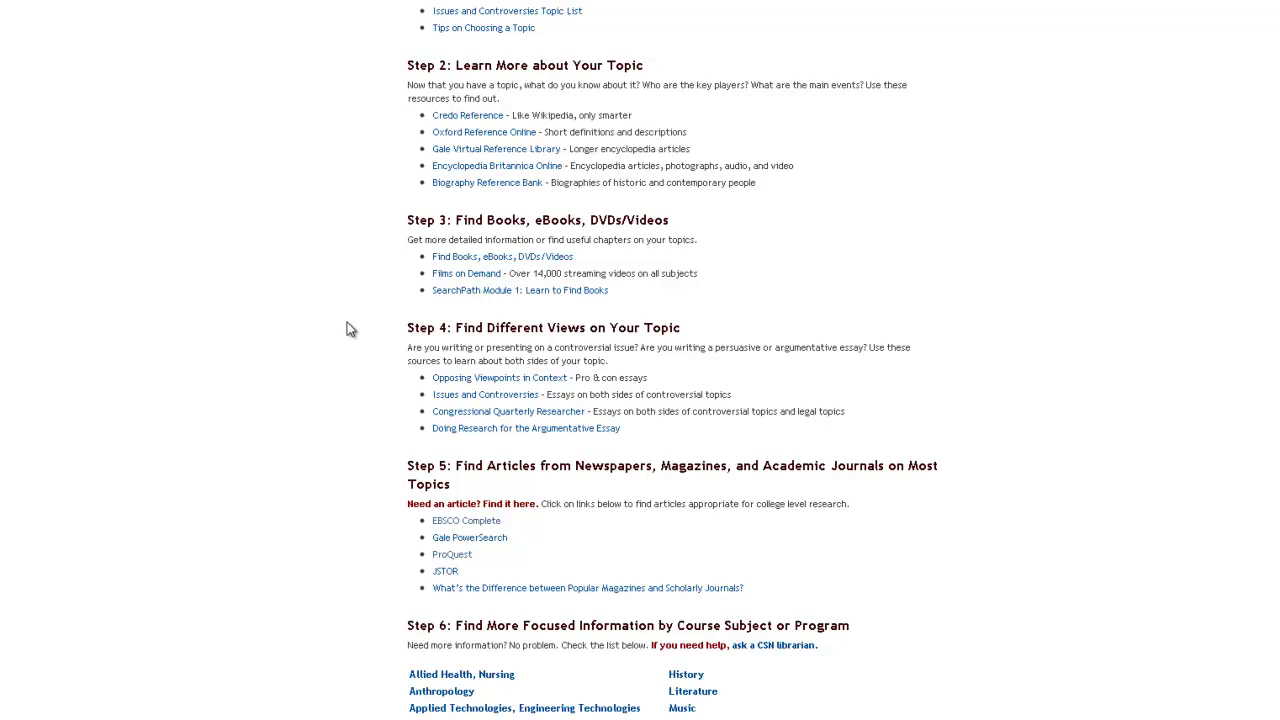
{"action": "scroll", "coordinate": [348, 324], "scroll_direction": "down", "scroll_amount": 3}
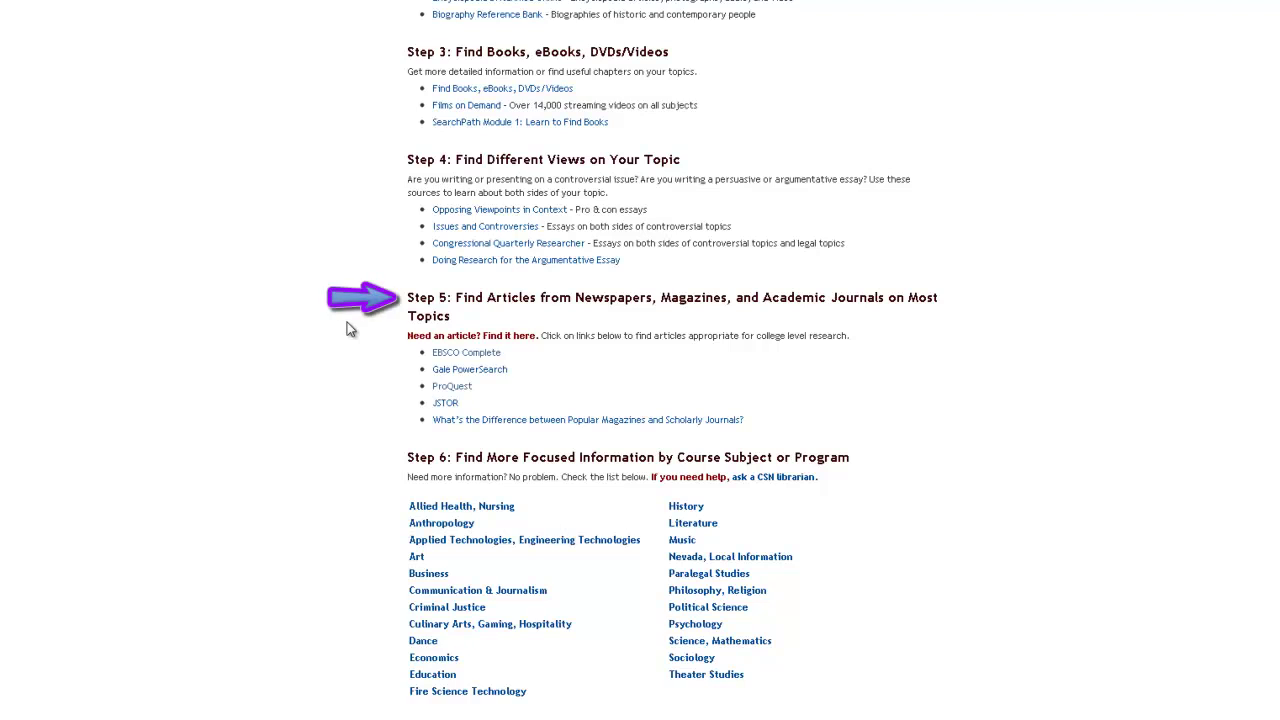
{"action": "left_click", "coordinate": [457, 355]}
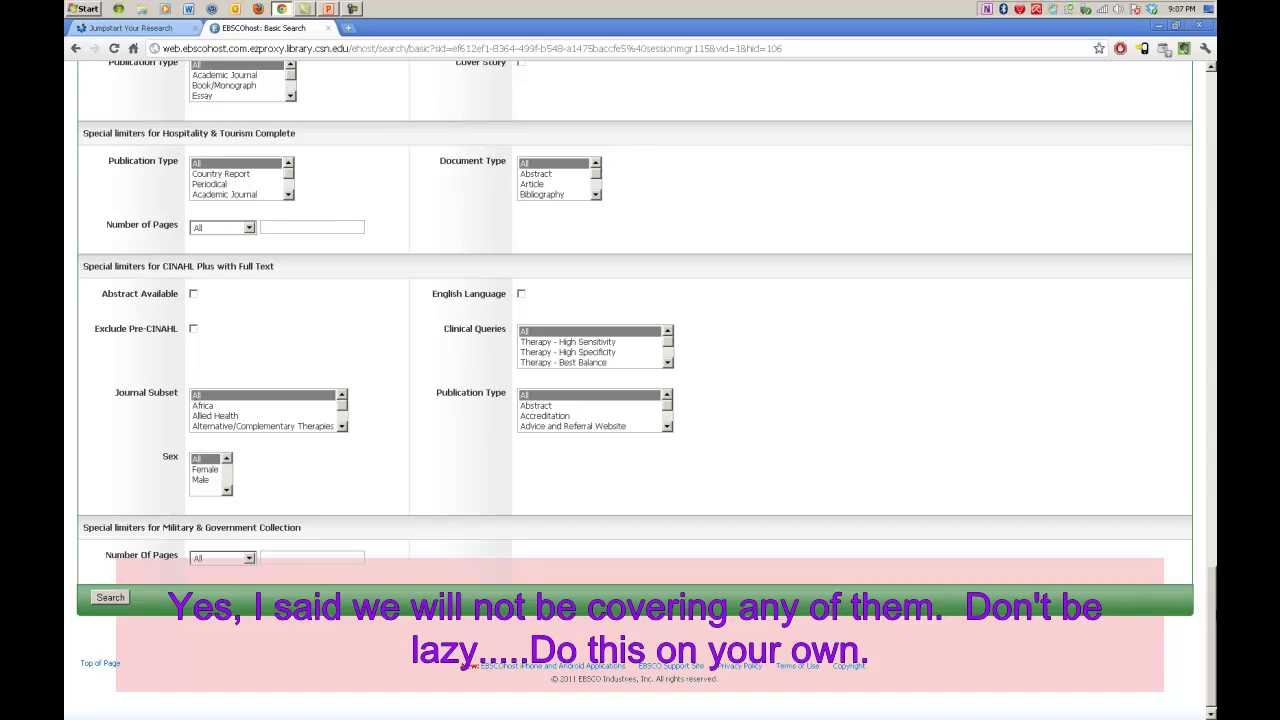
Run a basic search across all EBSCOhost databases for "paris hilton".
{"action": "left_click_drag", "start_coordinate": [1209, 630], "coordinate": [1212, 132]}
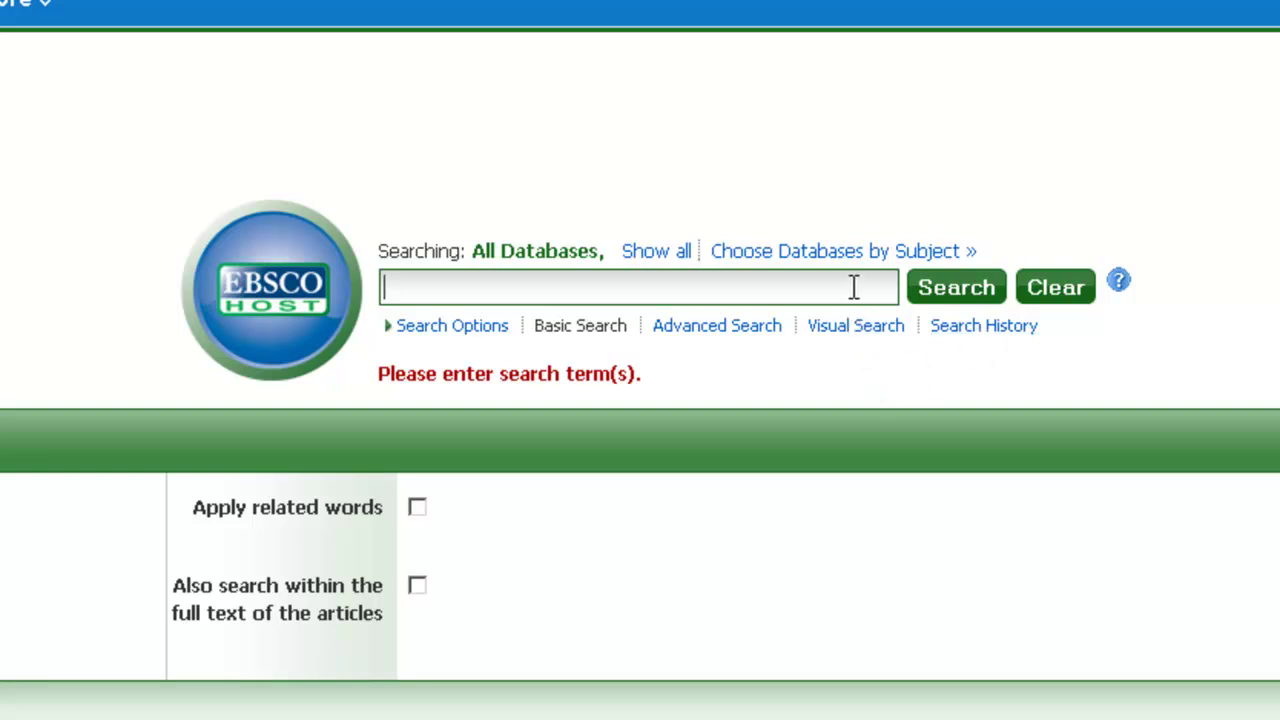
{"action": "right_click", "coordinate": [702, 289]}
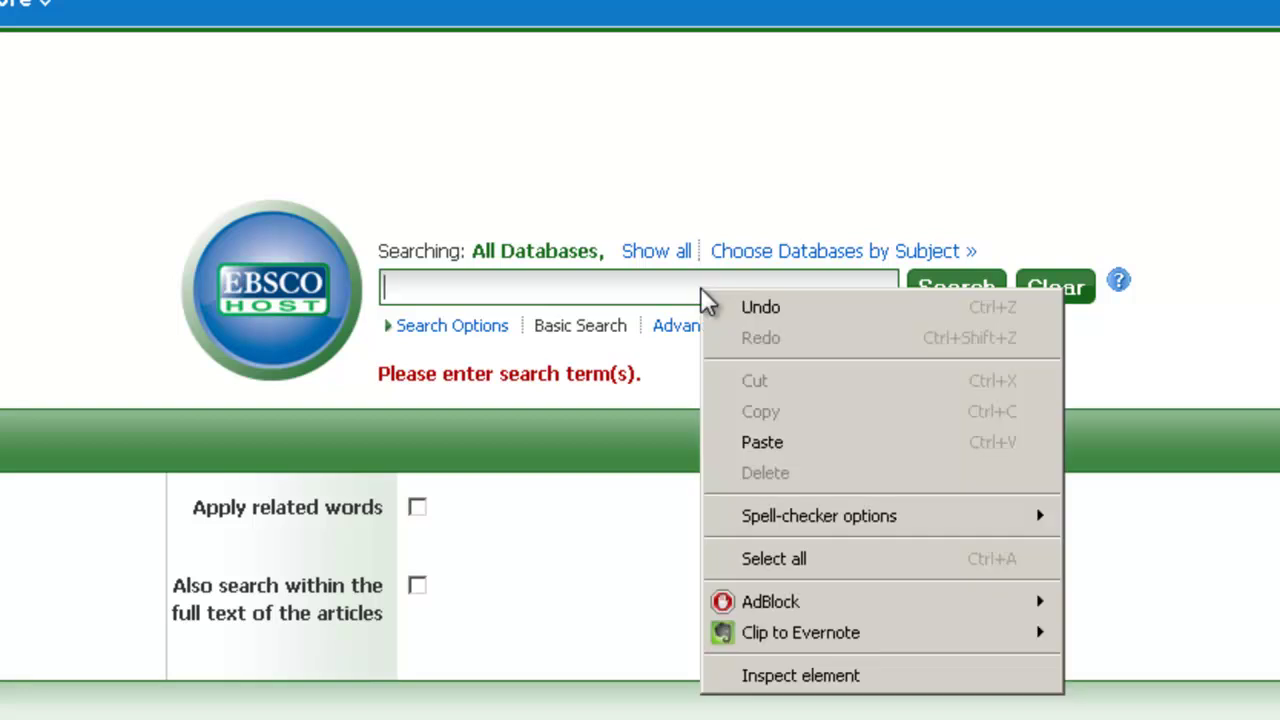
{"action": "left_click", "coordinate": [790, 442]}
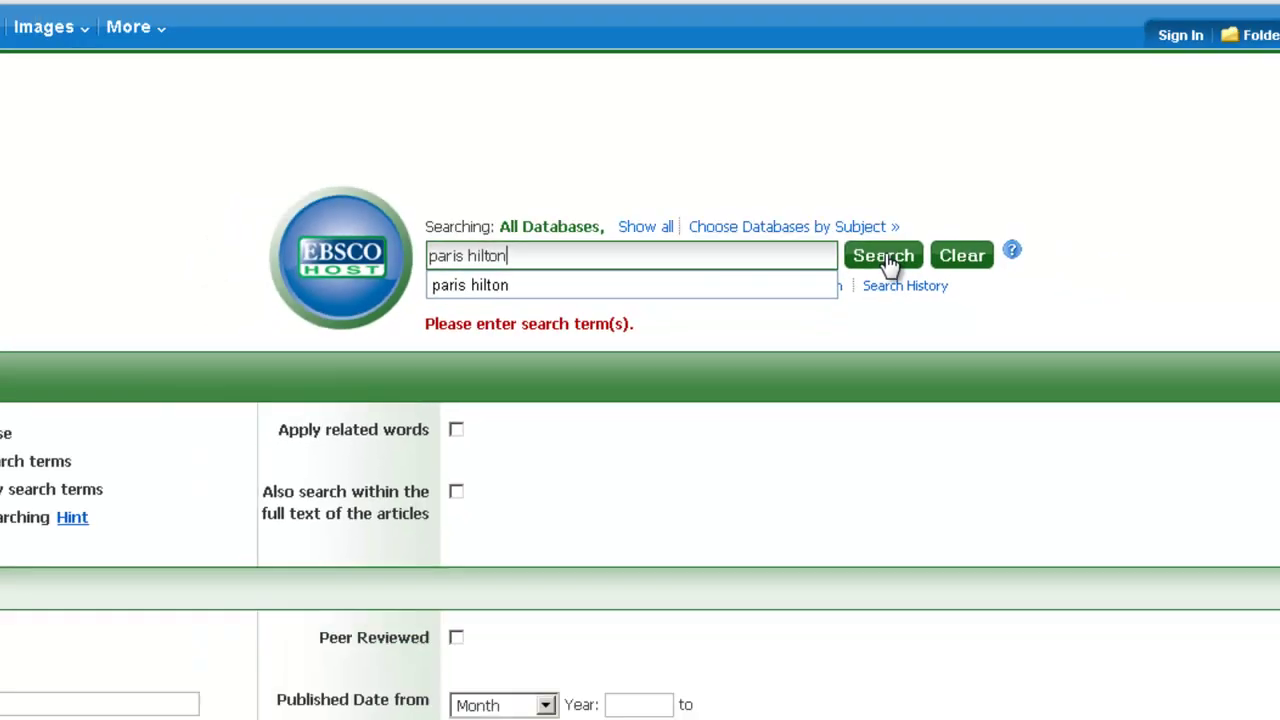
{"action": "left_click", "coordinate": [956, 287]}
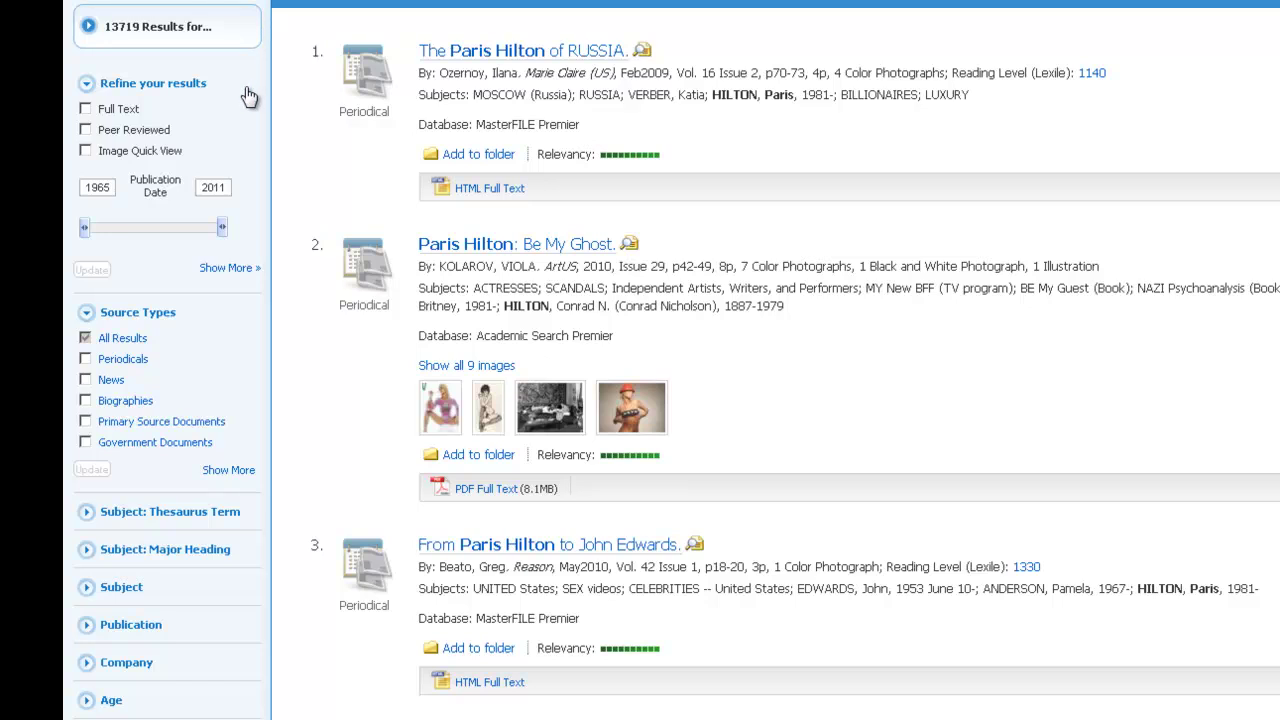
Refine the search results to full-text items with publication dates from 2008 to 2011.
{"action": "scroll", "coordinate": [249, 96], "scroll_direction": "down", "scroll_amount": 4}
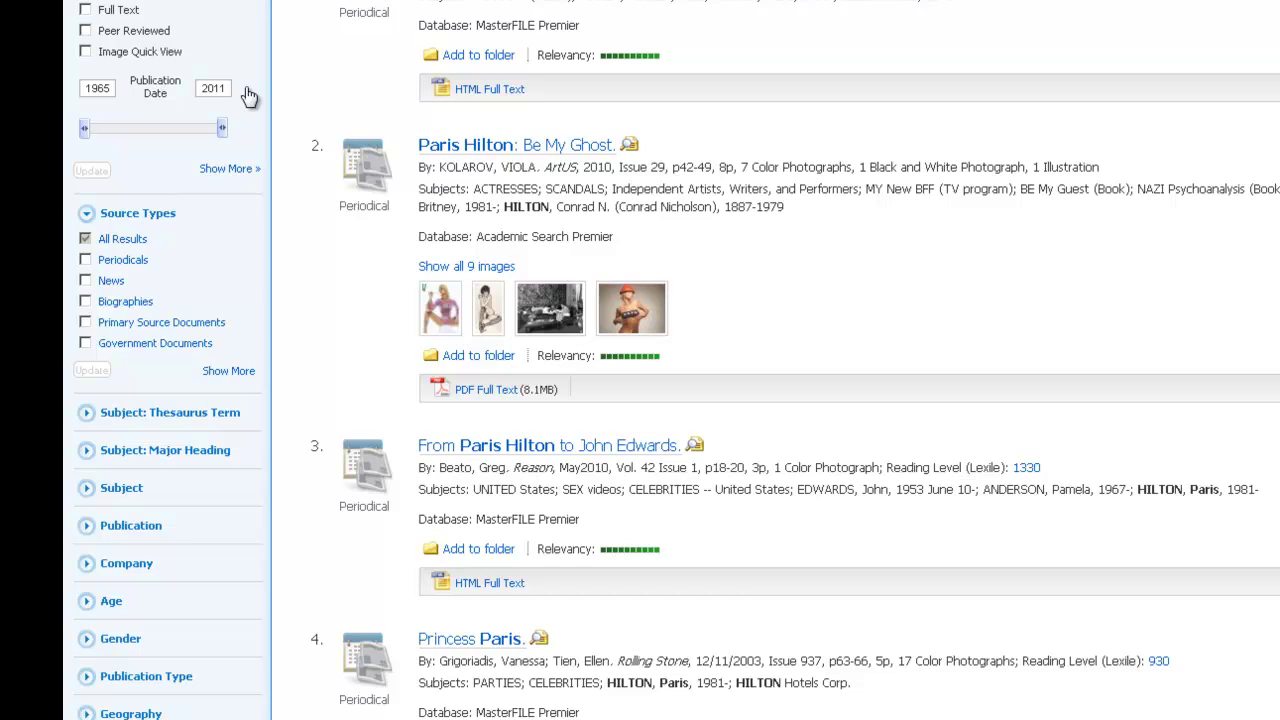
{"action": "scroll", "coordinate": [249, 96], "scroll_direction": "down", "scroll_amount": 1}
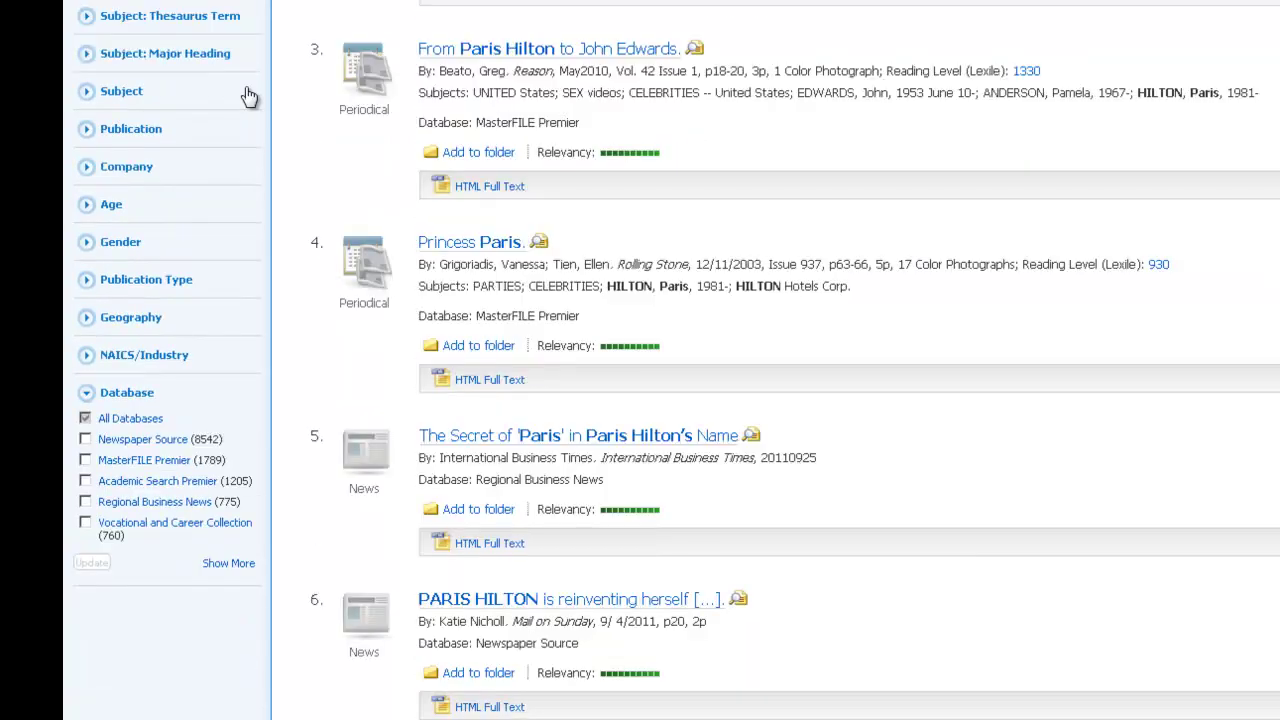
{"action": "scroll", "coordinate": [249, 96], "scroll_direction": "up", "scroll_amount": 5}
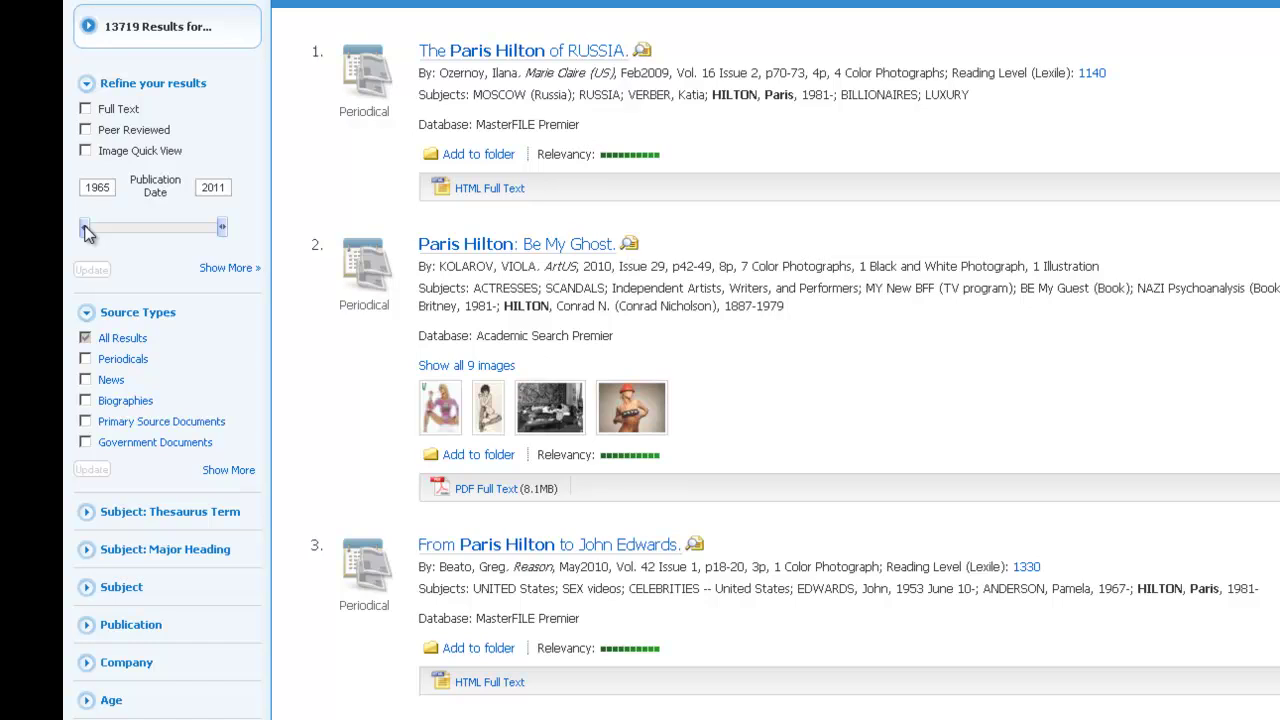
{"action": "left_click_drag", "start_coordinate": [85, 230], "coordinate": [218, 233]}
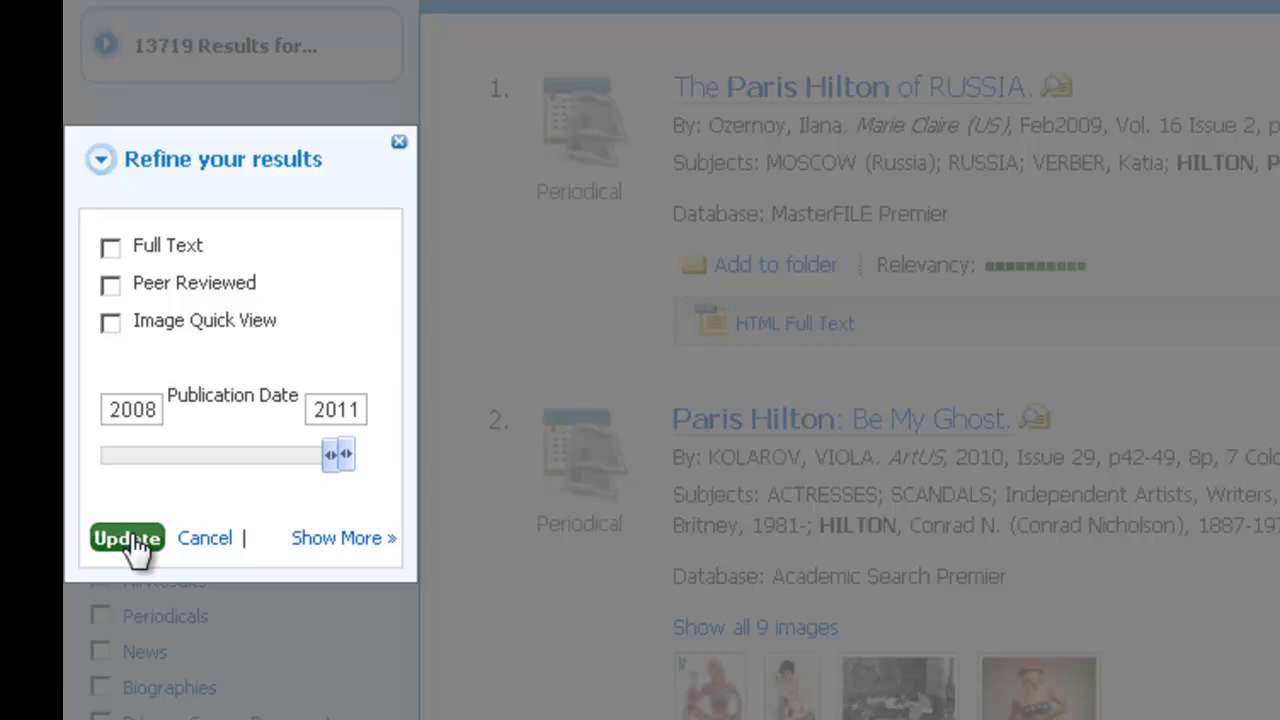
{"action": "left_click", "coordinate": [113, 258]}
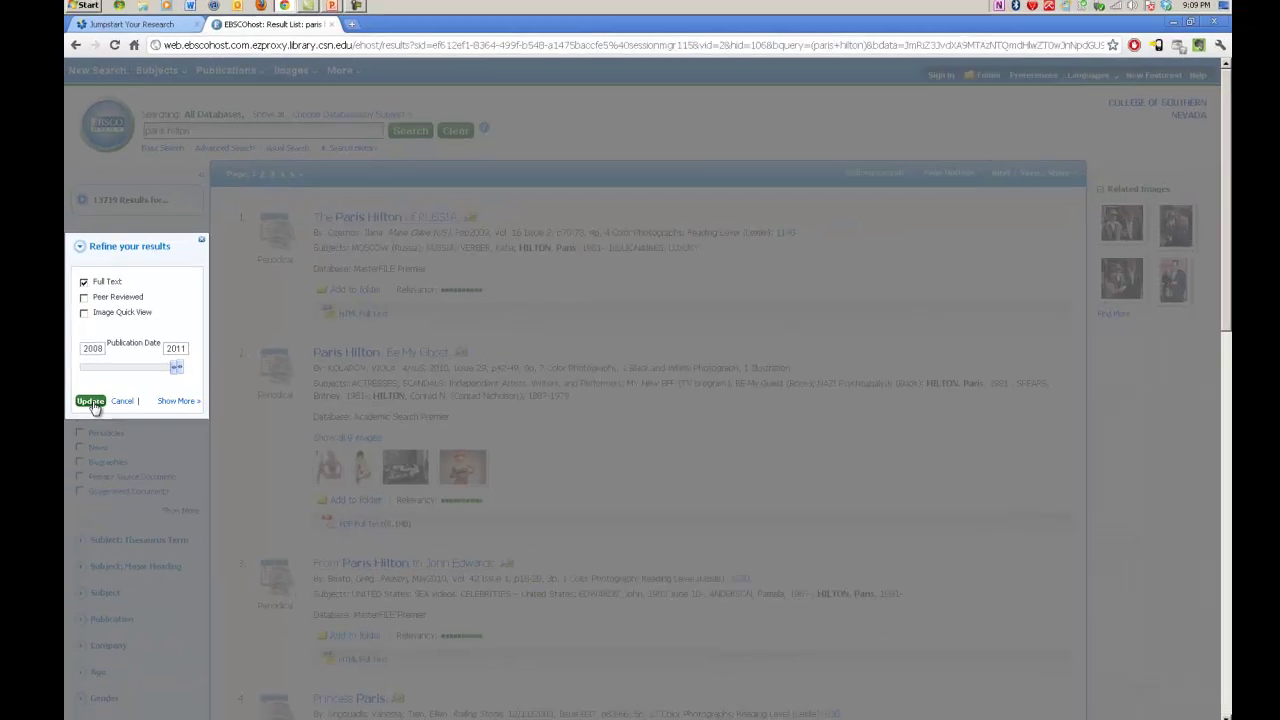
{"action": "left_click", "coordinate": [130, 540]}
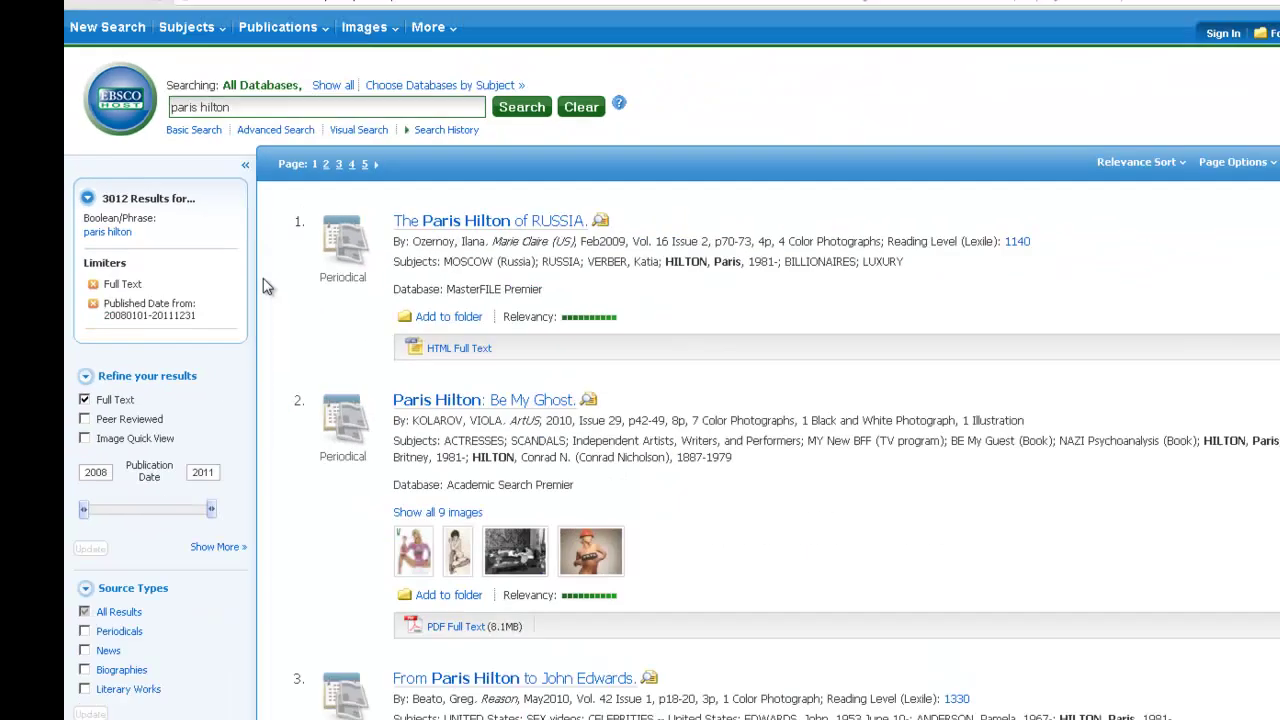
Limit the results to the publications People and Showbiz Tonight (CNN).
{"action": "scroll", "coordinate": [566, 383], "scroll_direction": "down", "scroll_amount": 5}
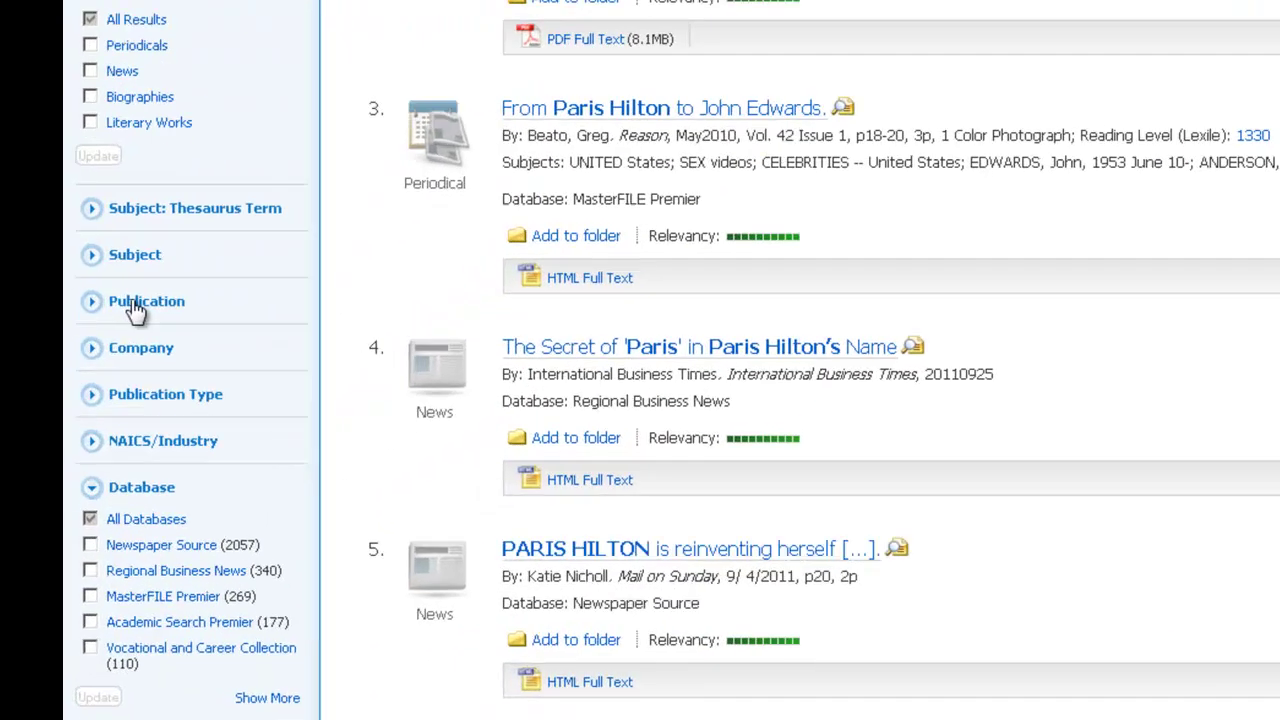
{"action": "left_click", "coordinate": [104, 466]}
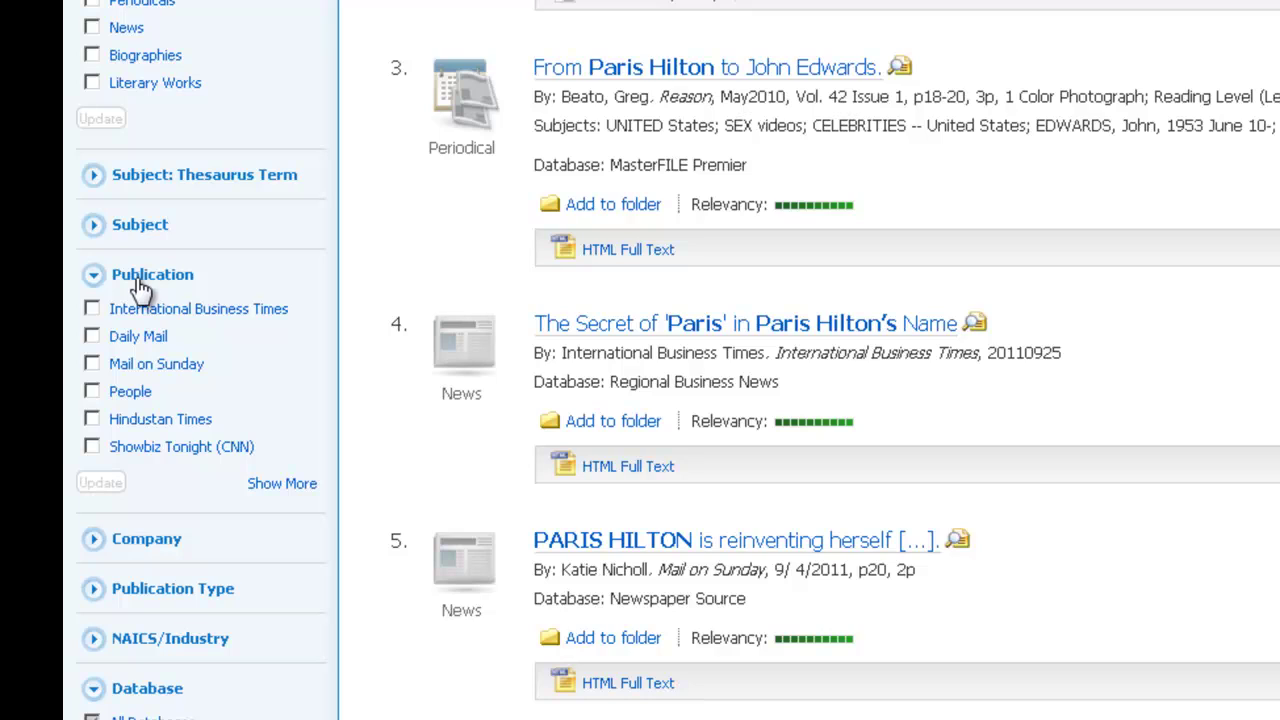
{"action": "left_click", "coordinate": [91, 392]}
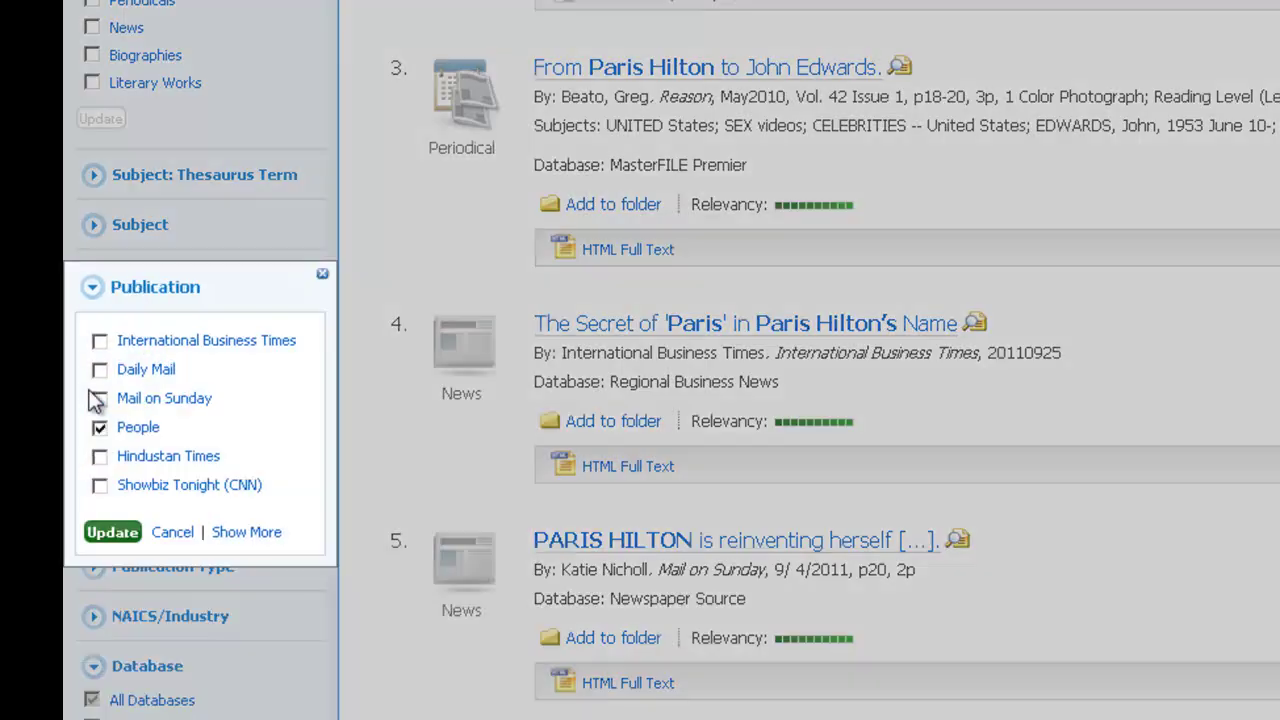
{"action": "left_click", "coordinate": [100, 488]}
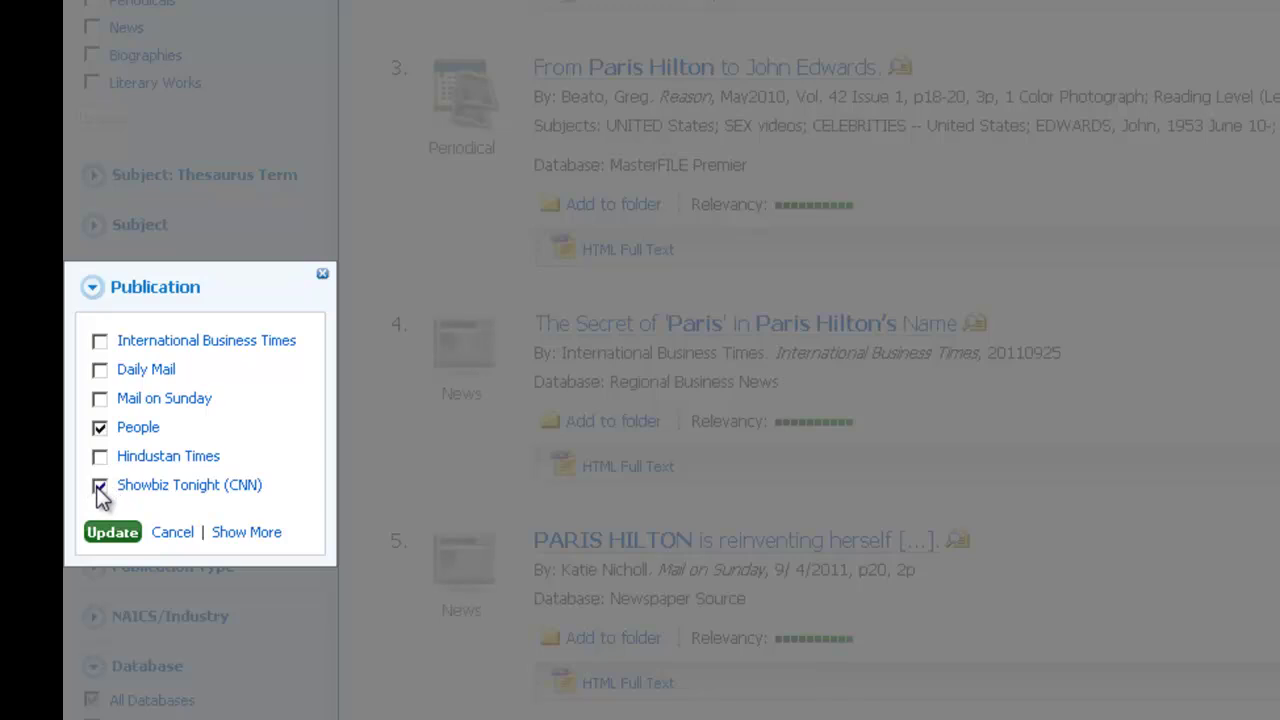
{"action": "left_click", "coordinate": [128, 535]}
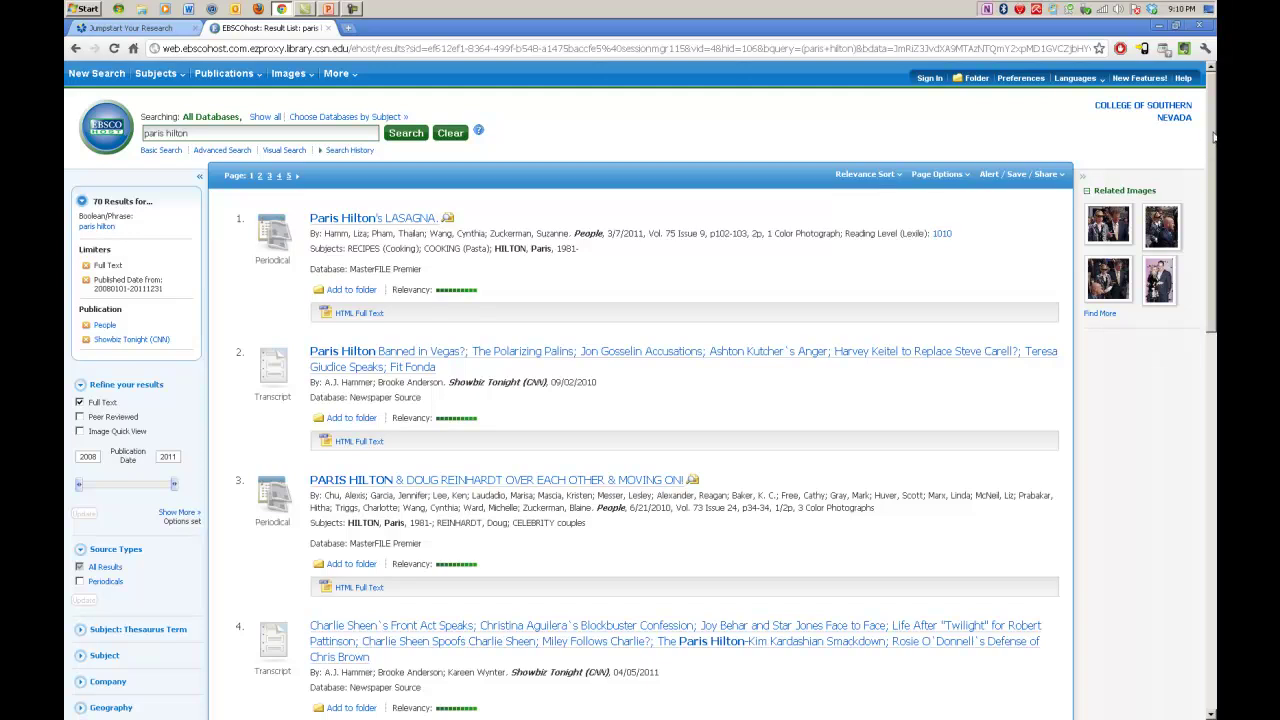
Open the "Paris Hilton LOSES HER CAT!" record and review its abstract and full text.
{"action": "left_click_drag", "start_coordinate": [1213, 140], "coordinate": [1213, 403]}
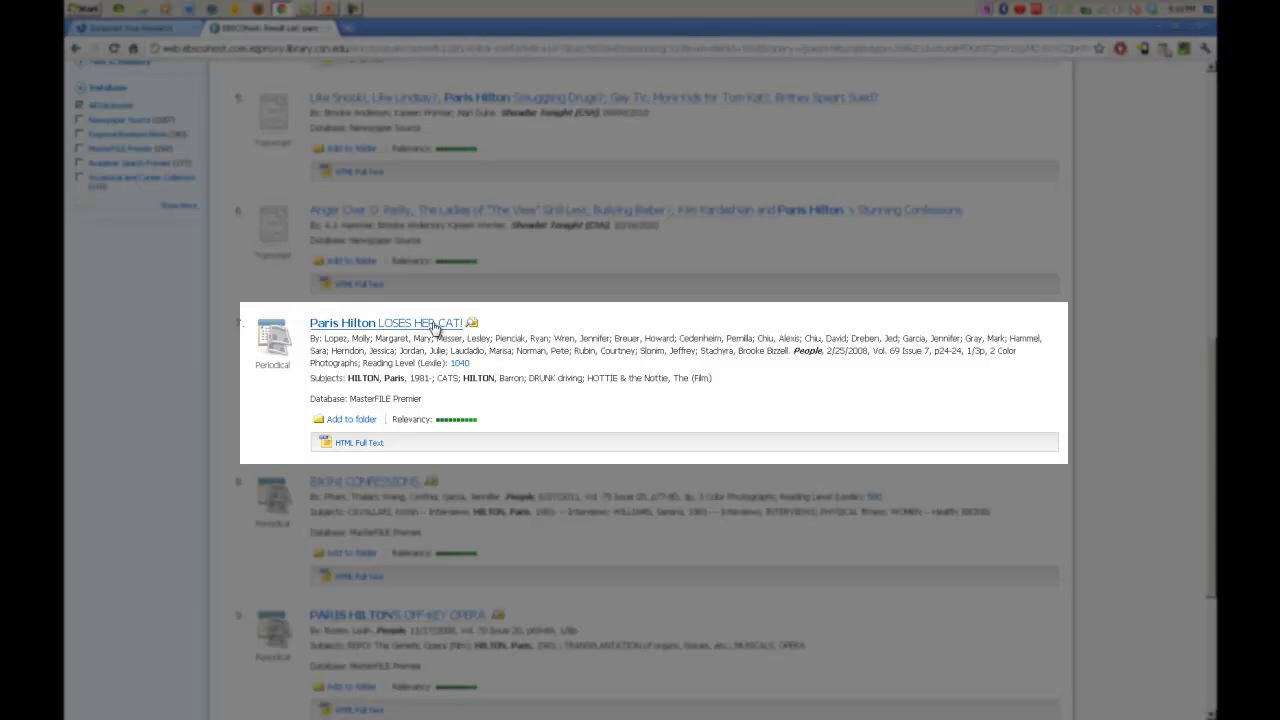
{"action": "left_click", "coordinate": [434, 324]}
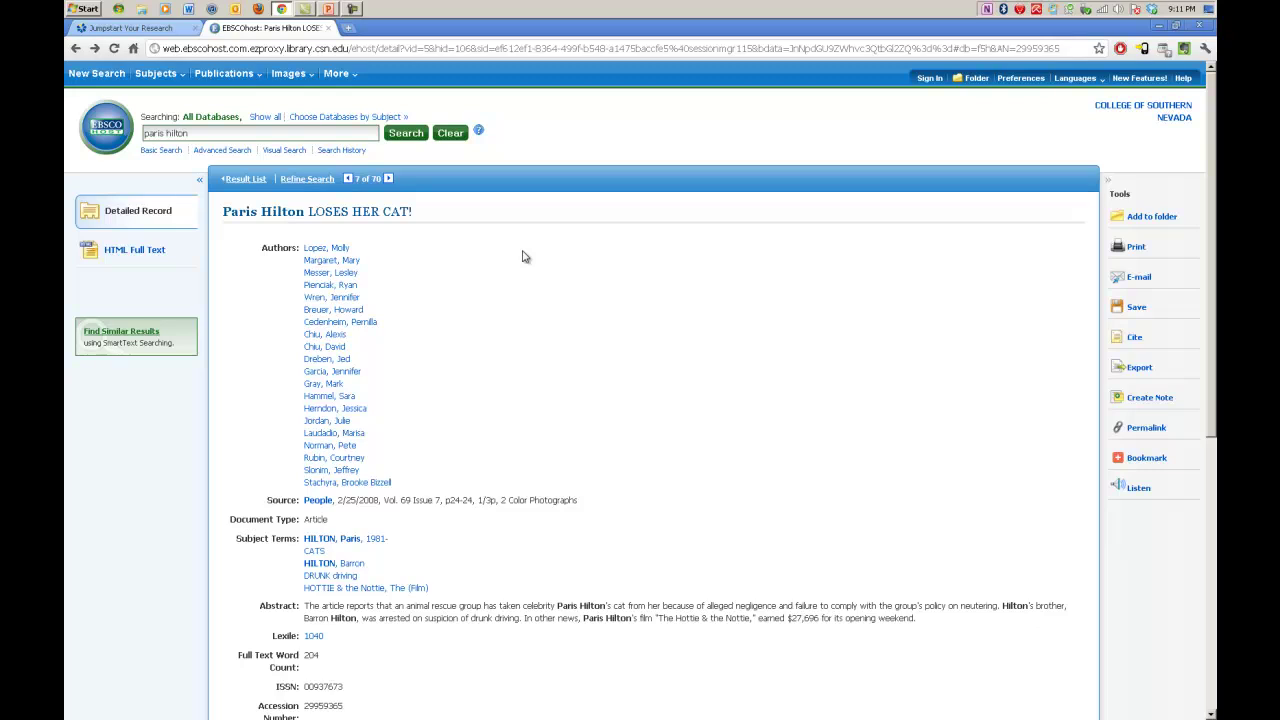
{"action": "scroll", "coordinate": [522, 257], "scroll_direction": "down", "scroll_amount": 3}
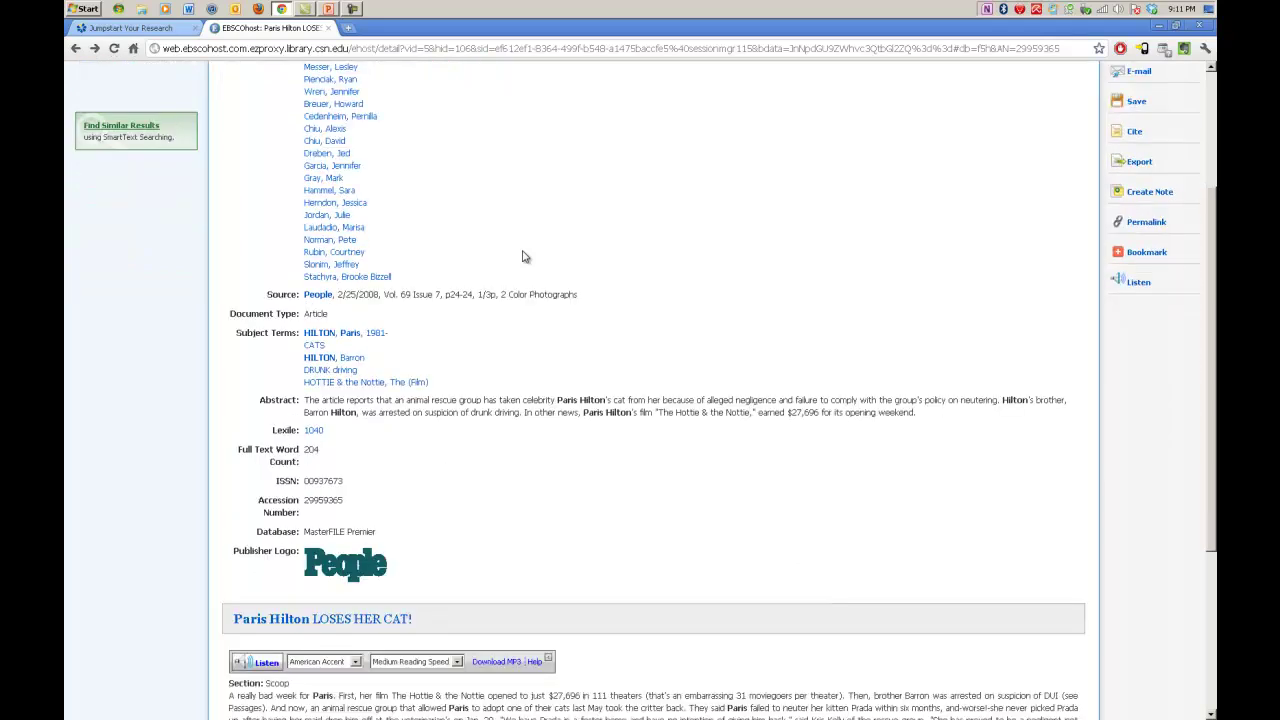
{"action": "scroll", "coordinate": [522, 257], "scroll_direction": "down", "scroll_amount": 3}
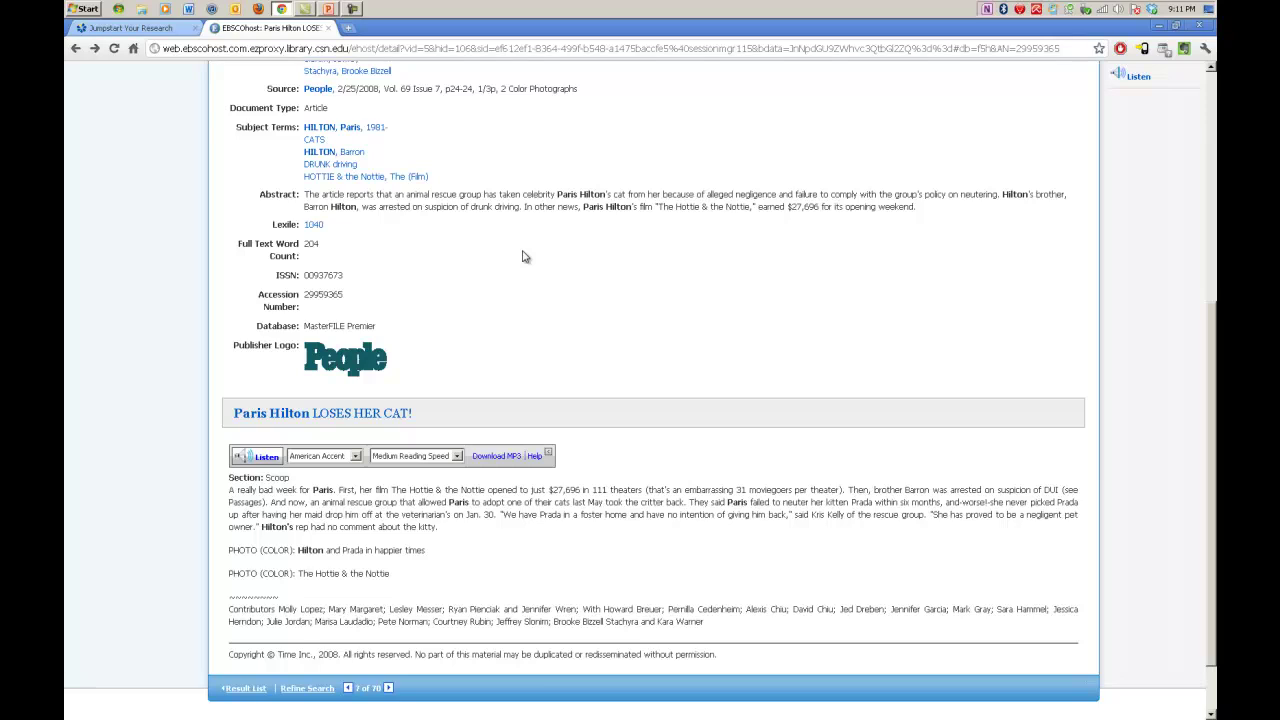
{"action": "scroll", "coordinate": [522, 257], "scroll_direction": "down", "scroll_amount": 3}
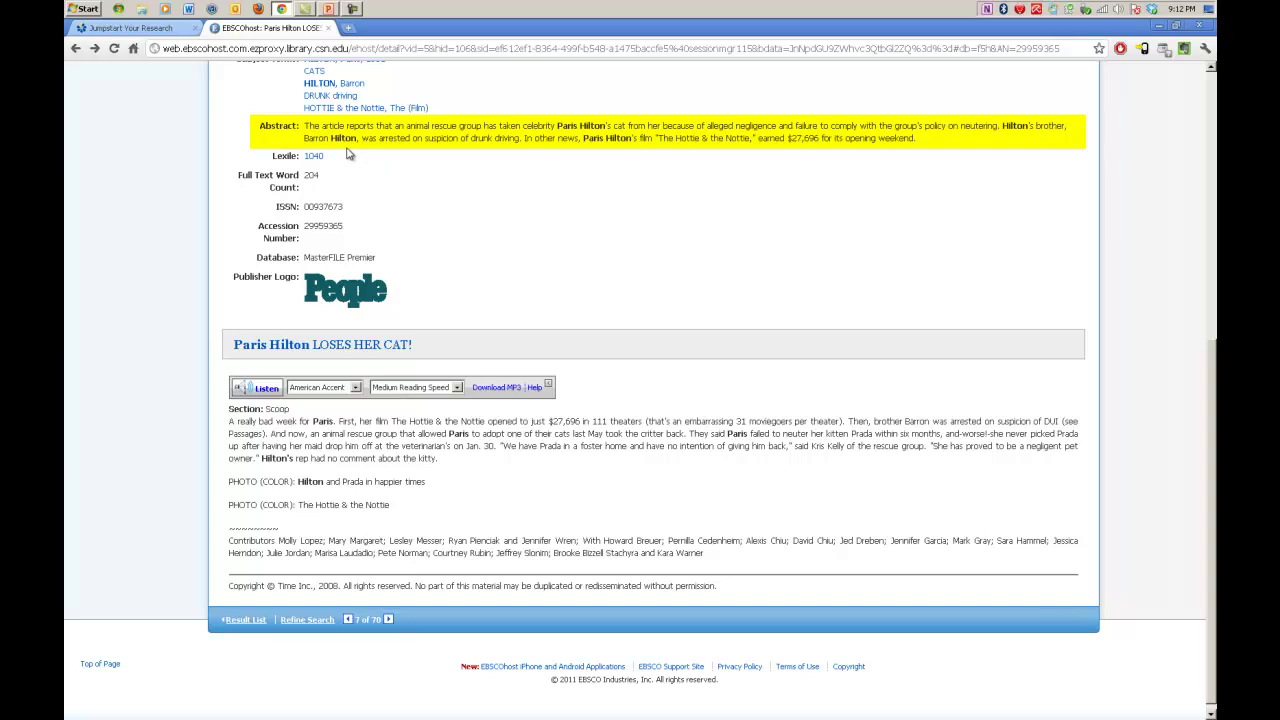
Open the citation formats for the "Paris Hilton LOSES HER CAT!" article and review the available styles, including APA and MLA.
{"action": "scroll", "coordinate": [532, 284], "scroll_direction": "down", "scroll_amount": 1}
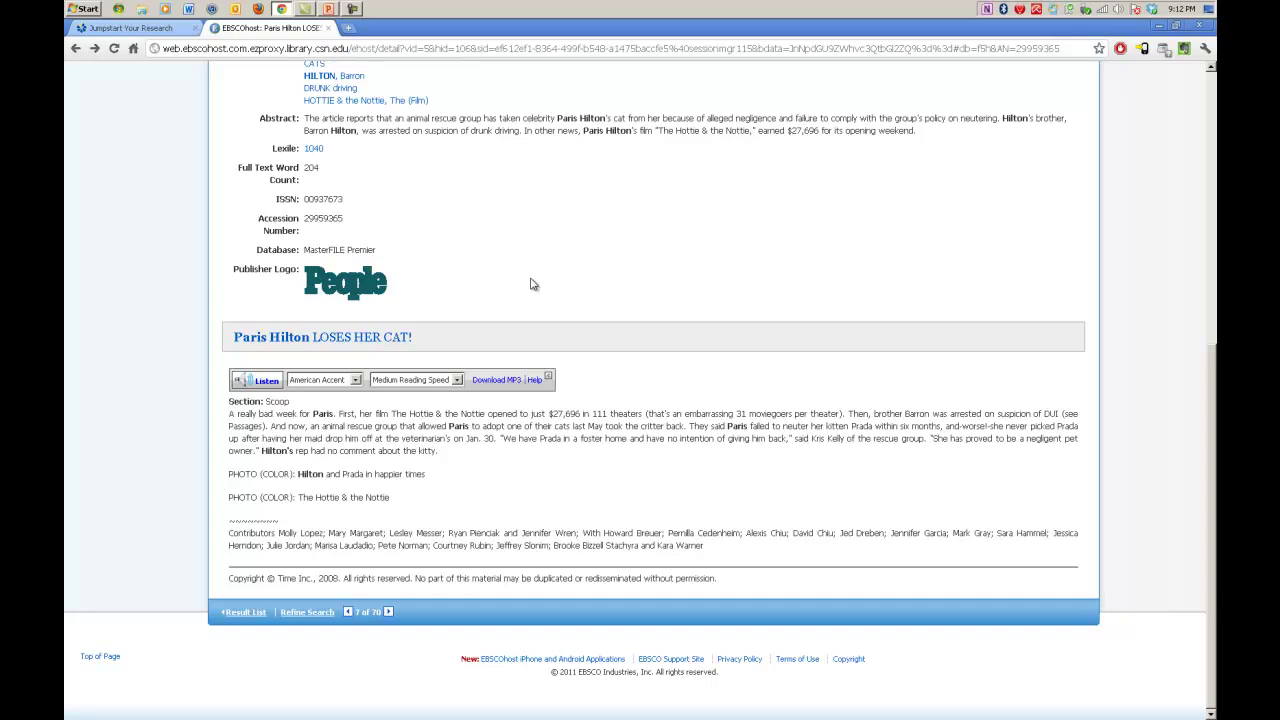
{"action": "scroll", "coordinate": [533, 284], "scroll_direction": "up", "scroll_amount": 1}
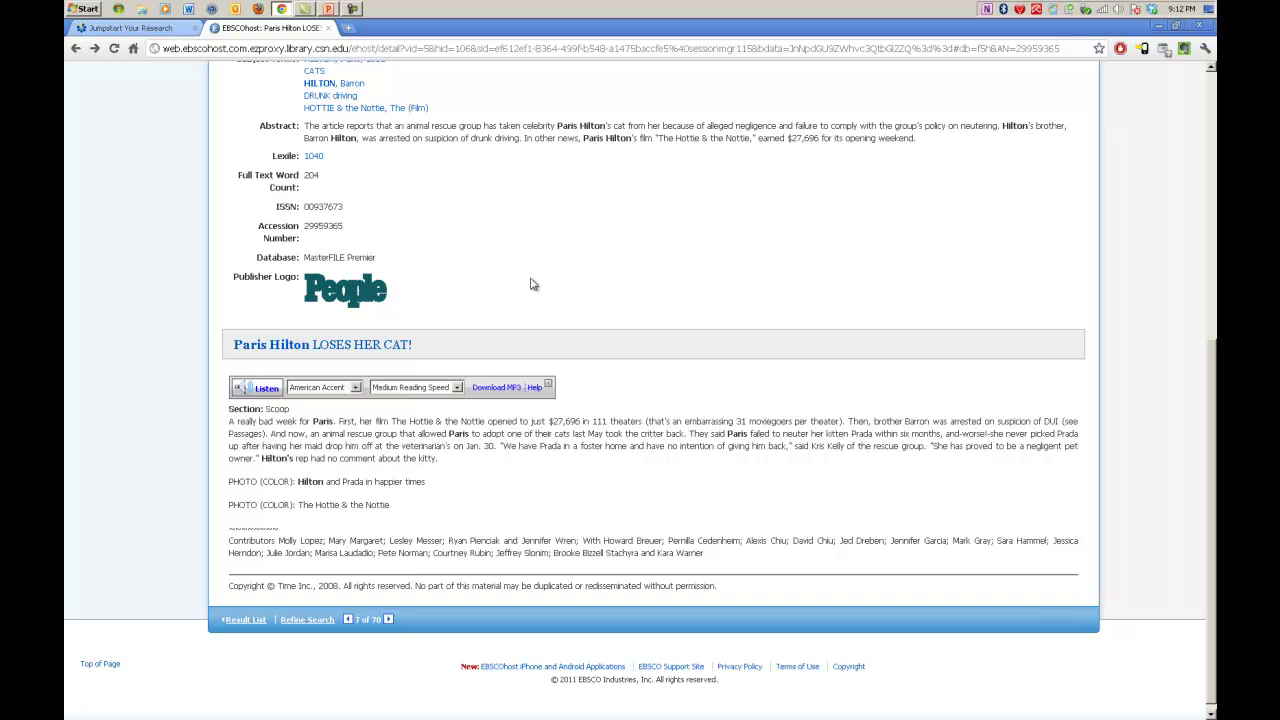
{"action": "scroll", "coordinate": [533, 284], "scroll_direction": "up", "scroll_amount": 10}
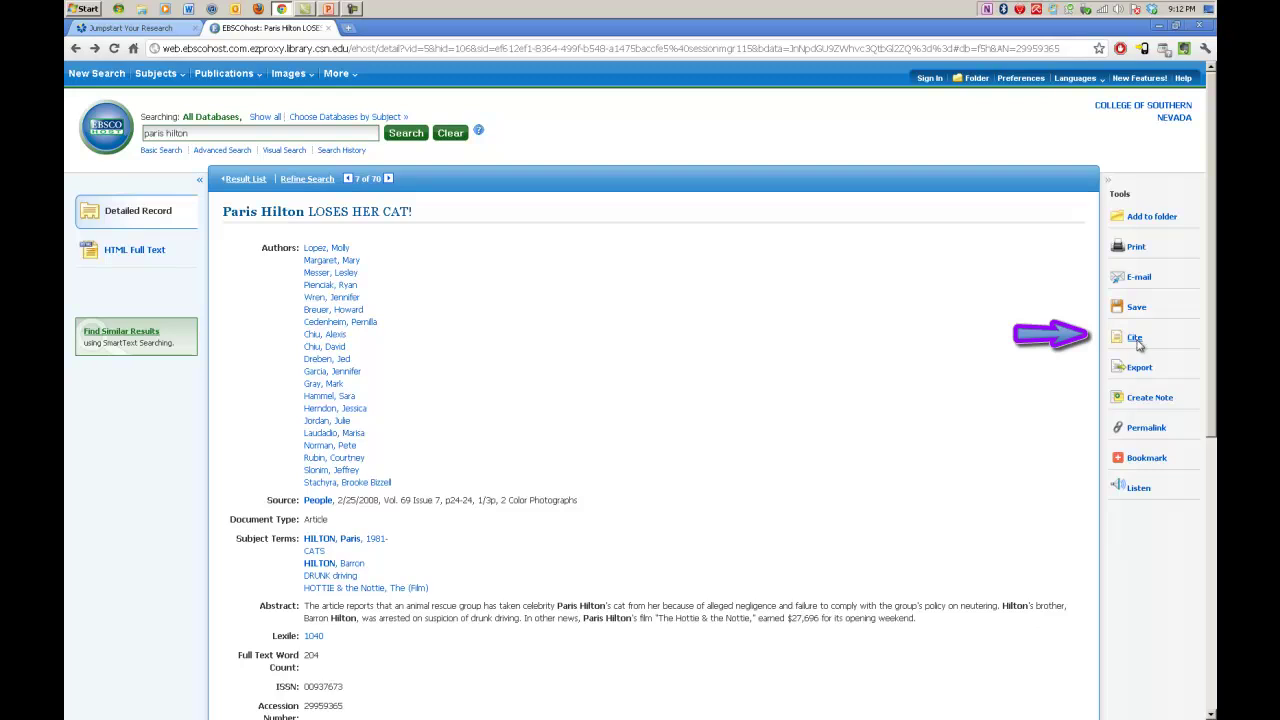
{"action": "left_click", "coordinate": [1136, 340]}
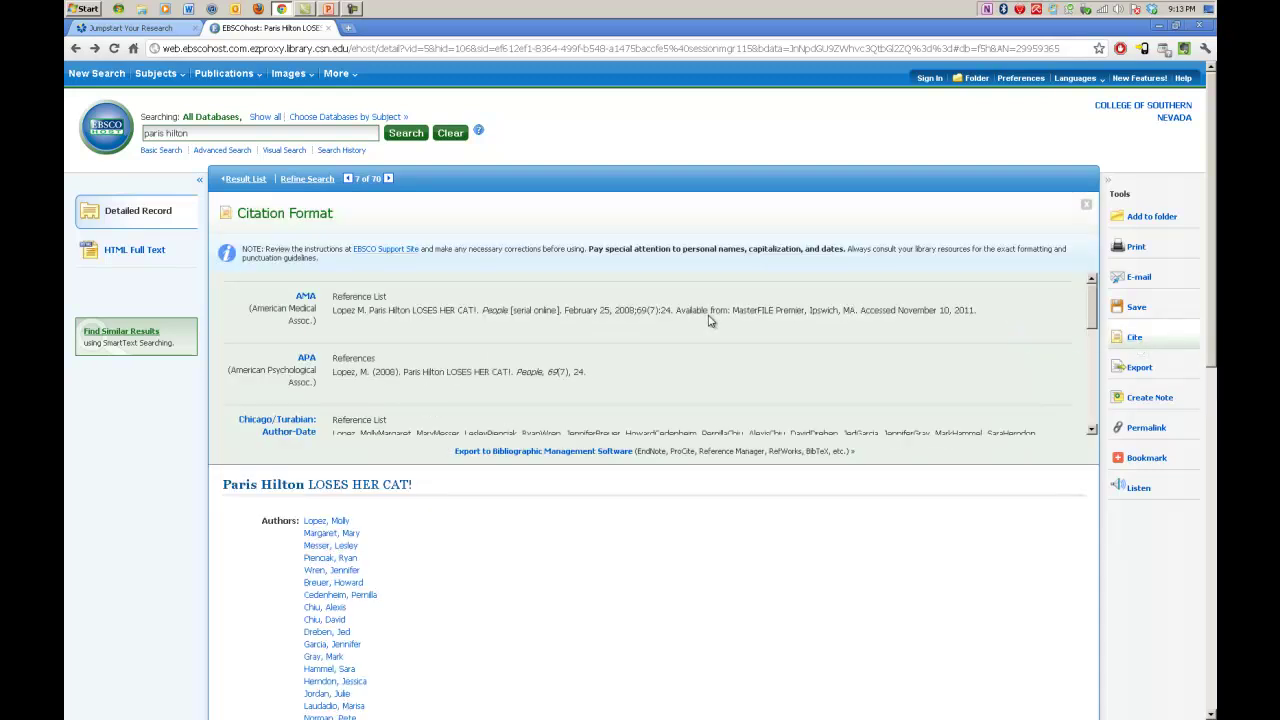
{"action": "scroll", "coordinate": [708, 320], "scroll_direction": "down", "scroll_amount": 1}
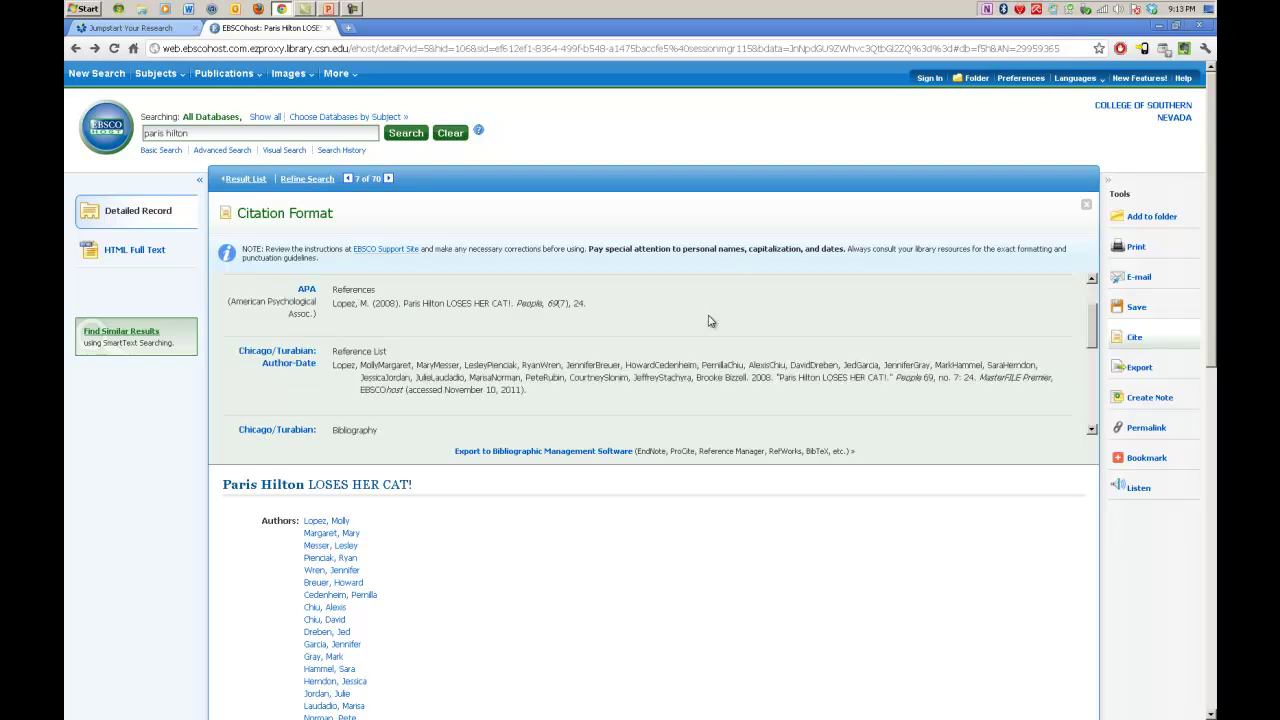
{"action": "scroll", "coordinate": [708, 320], "scroll_direction": "down", "scroll_amount": 5}
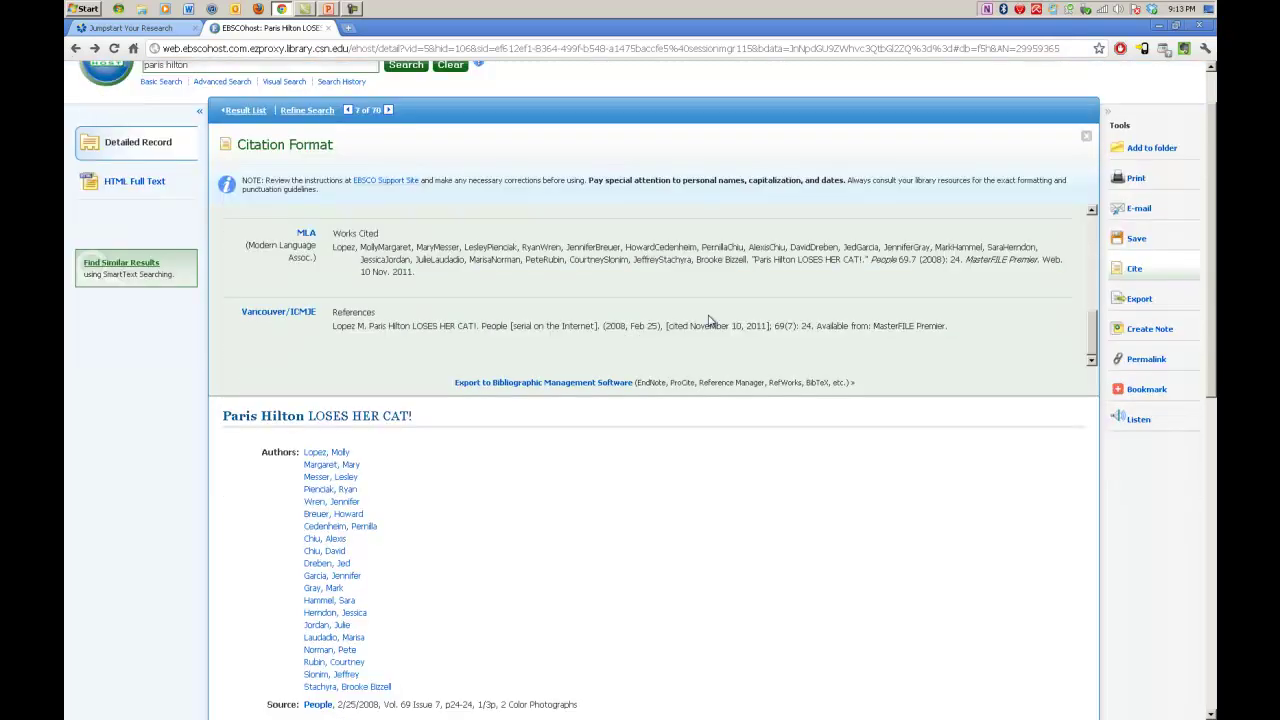
{"action": "scroll", "coordinate": [708, 320], "scroll_direction": "up", "scroll_amount": 4}
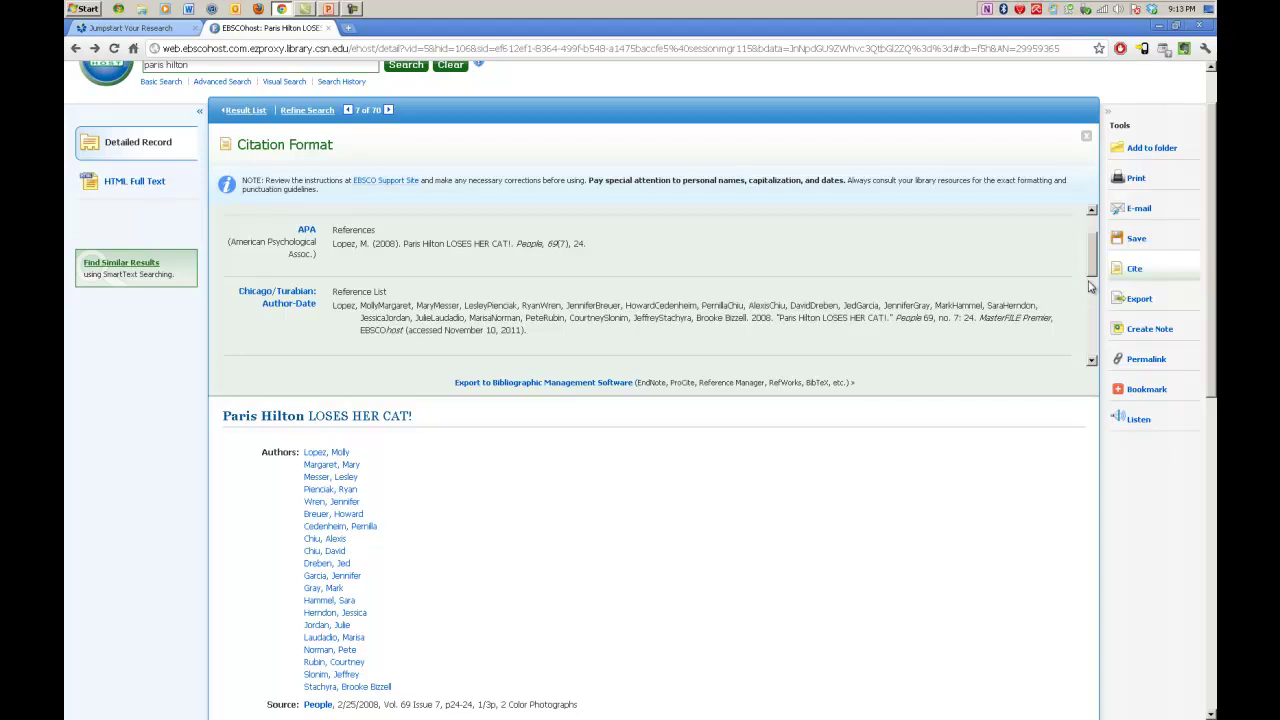
{"action": "left_click_drag", "start_coordinate": [1090, 286], "coordinate": [1092, 350]}
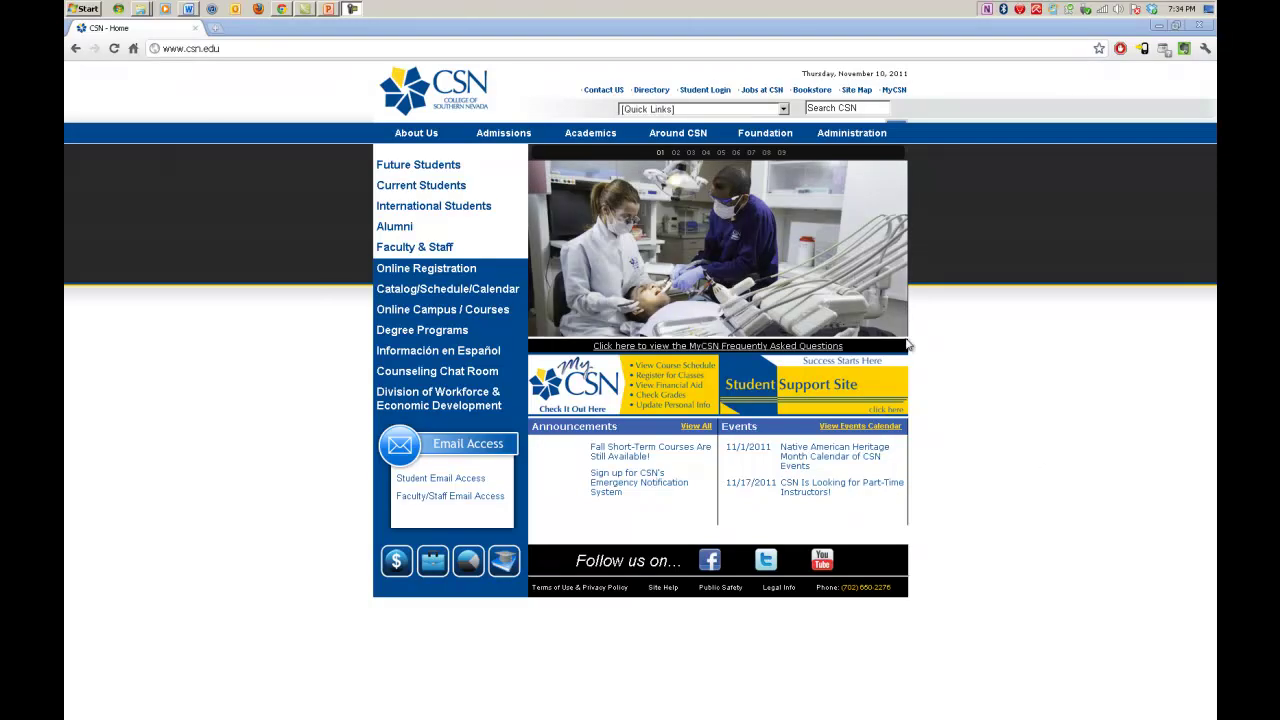
Go from the CSN homepage to the Library page and open the Jumpstart Your Research guide.
{"action": "left_click", "coordinate": [785, 110]}
{"action": "scroll", "coordinate": [745, 230], "scroll_direction": "down", "scroll_amount": 2}
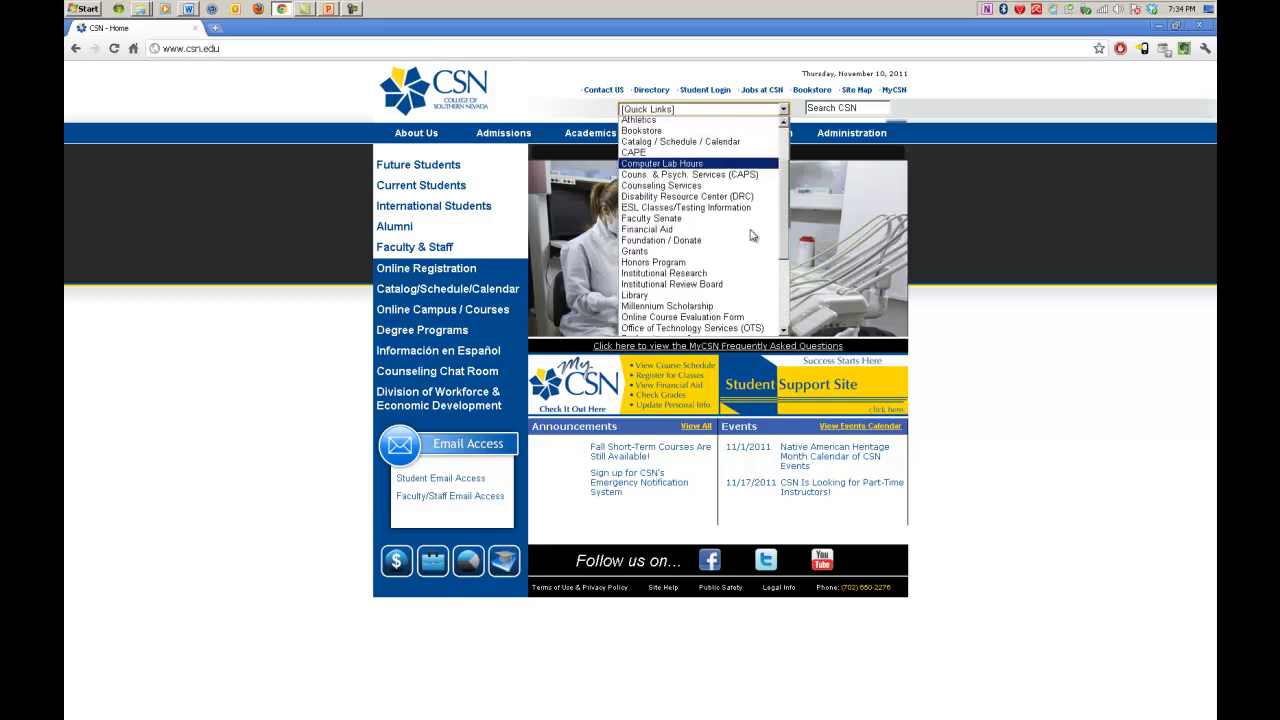
{"action": "left_click", "coordinate": [740, 296]}
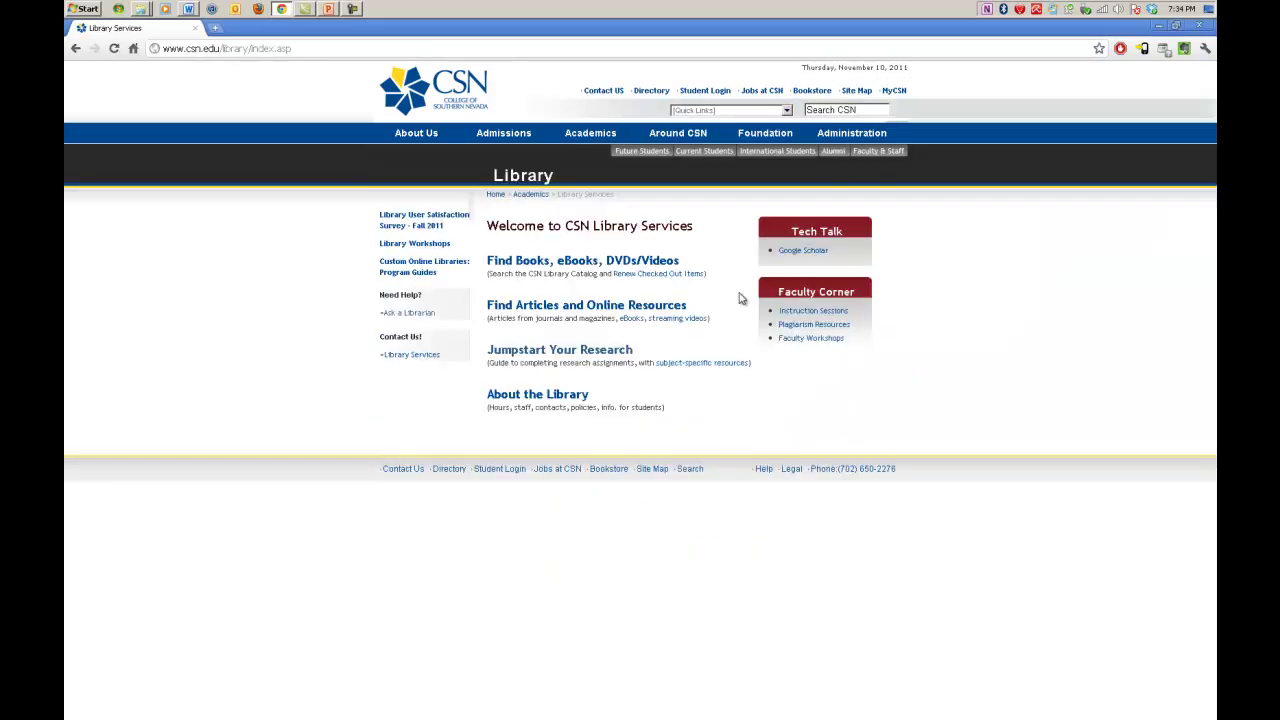
{"action": "left_click", "coordinate": [617, 352]}
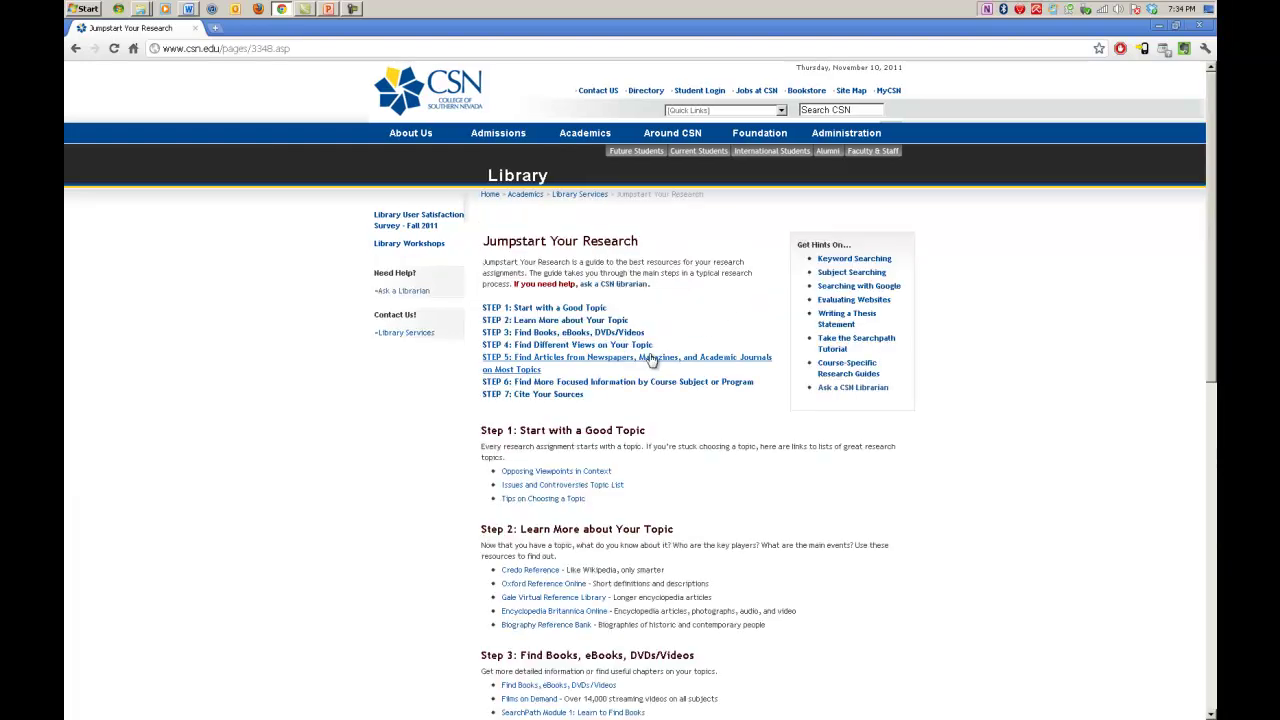
Open the ProQuest database from the article resources under Step 5 of the guide.
{"action": "scroll", "coordinate": [651, 361], "scroll_direction": "down", "scroll_amount": 2}
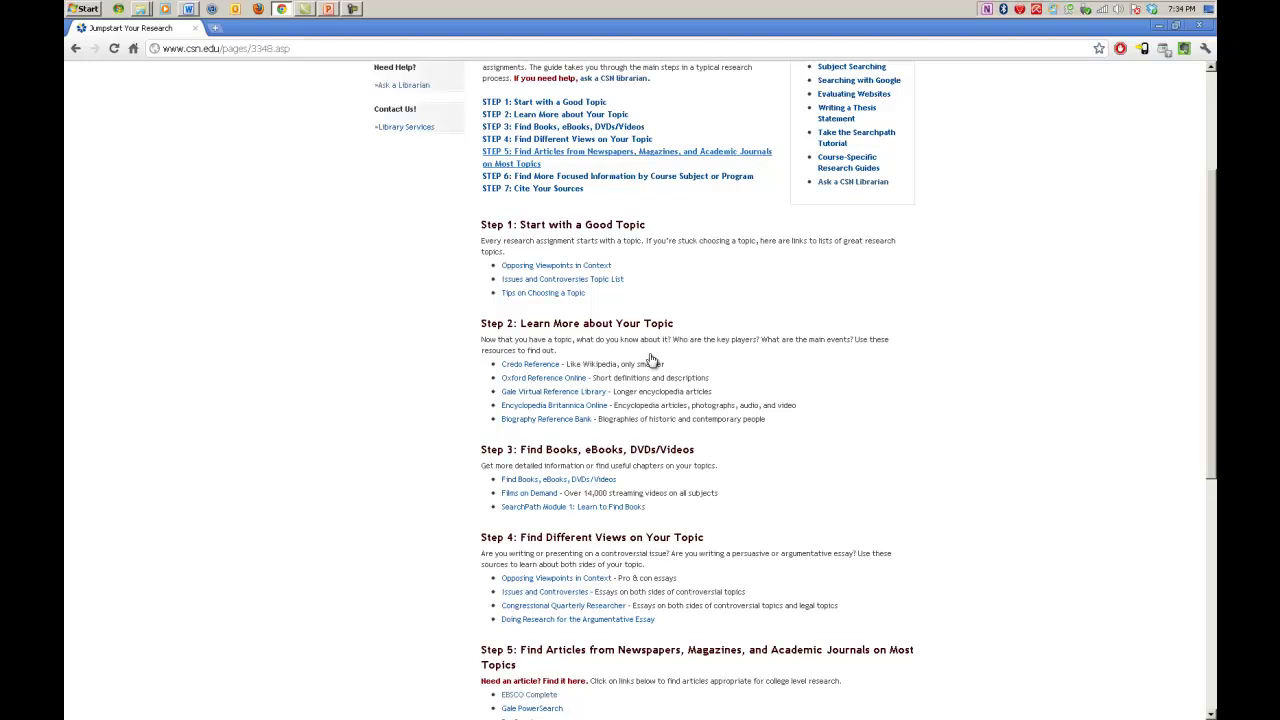
{"action": "scroll", "coordinate": [651, 360], "scroll_direction": "down", "scroll_amount": 1}
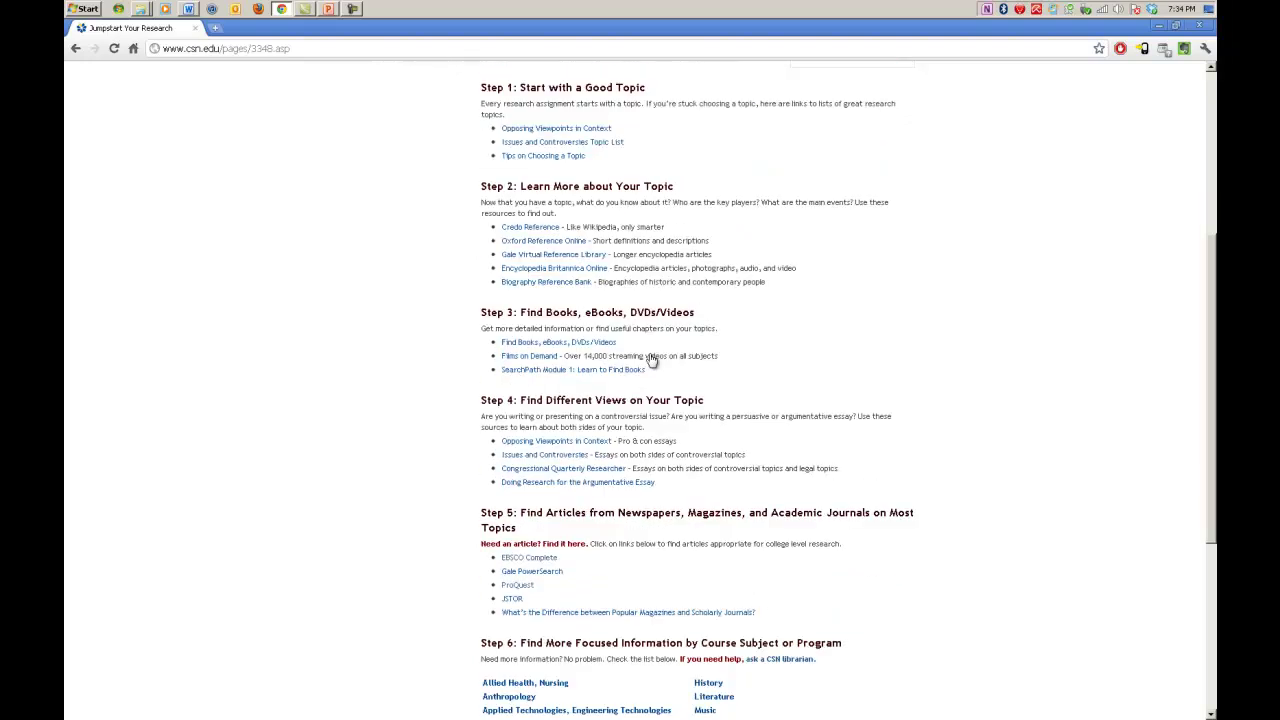
{"action": "left_click", "coordinate": [517, 585]}
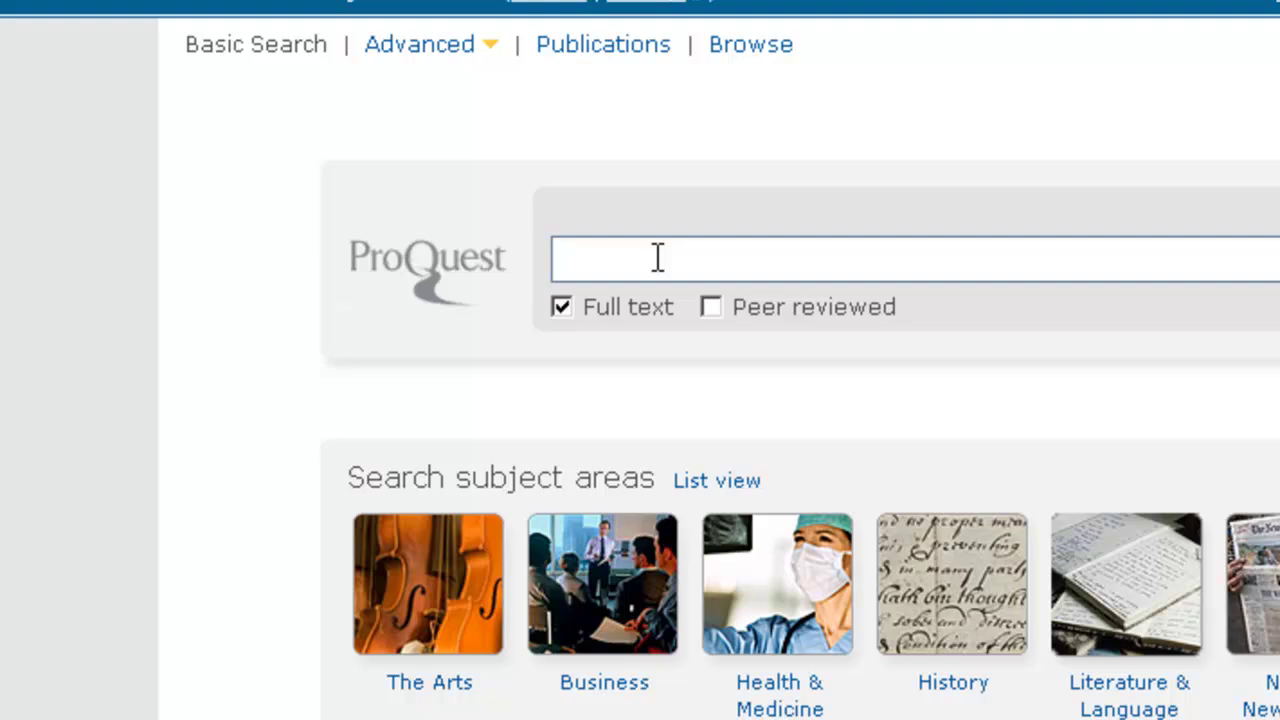
Run a full-text basic search for "paris hilton" and switch to the suggested subject "Hilton, Paris (Person)".
{"action": "right_click", "coordinate": [662, 260]}
{"action": "left_click", "coordinate": [709, 437]}
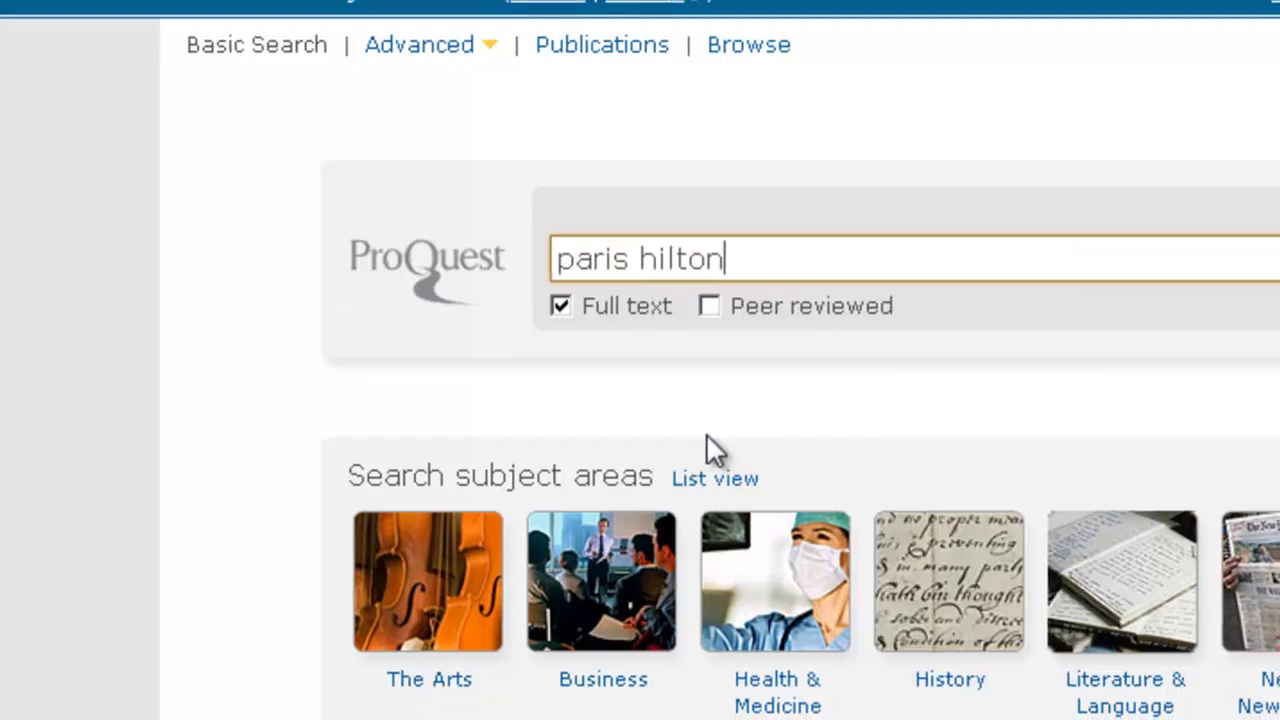
{"action": "key", "text": "Return"}
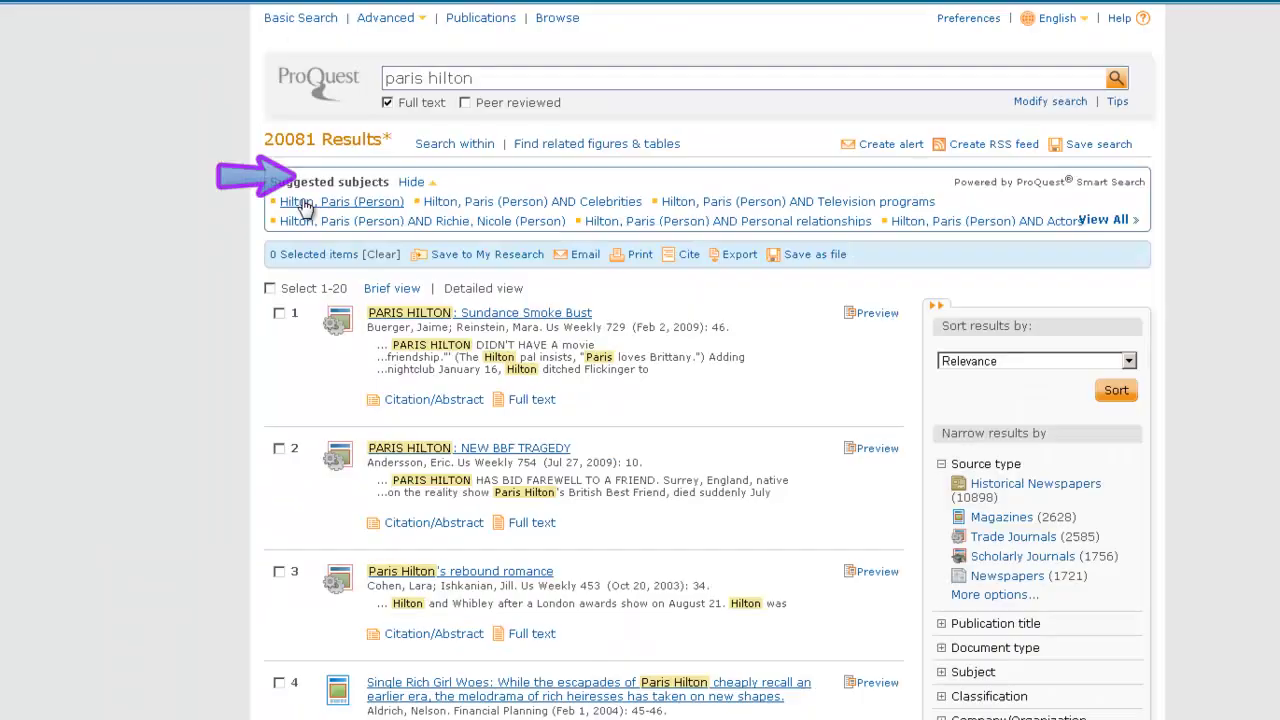
{"action": "left_click", "coordinate": [305, 203]}
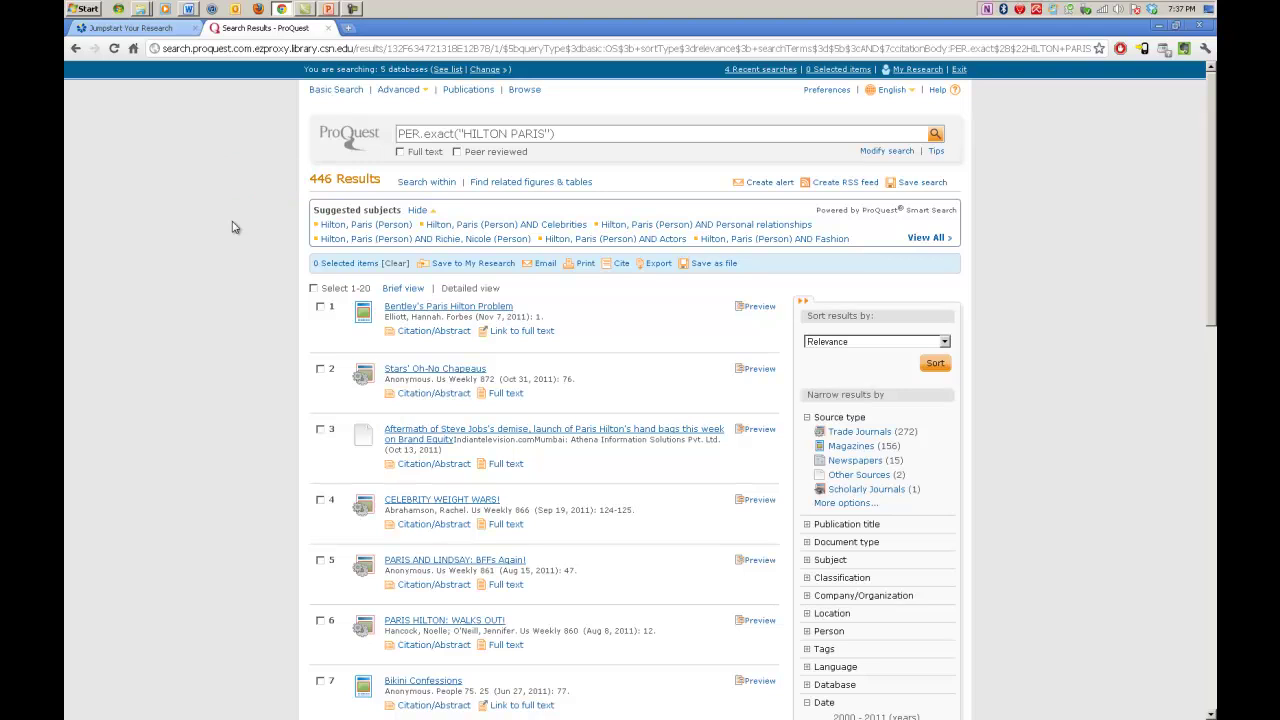
Narrow the results to the Magazines source type and publication dates from 2008 to 2011.
{"action": "scroll", "coordinate": [232, 227], "scroll_direction": "down", "scroll_amount": 1}
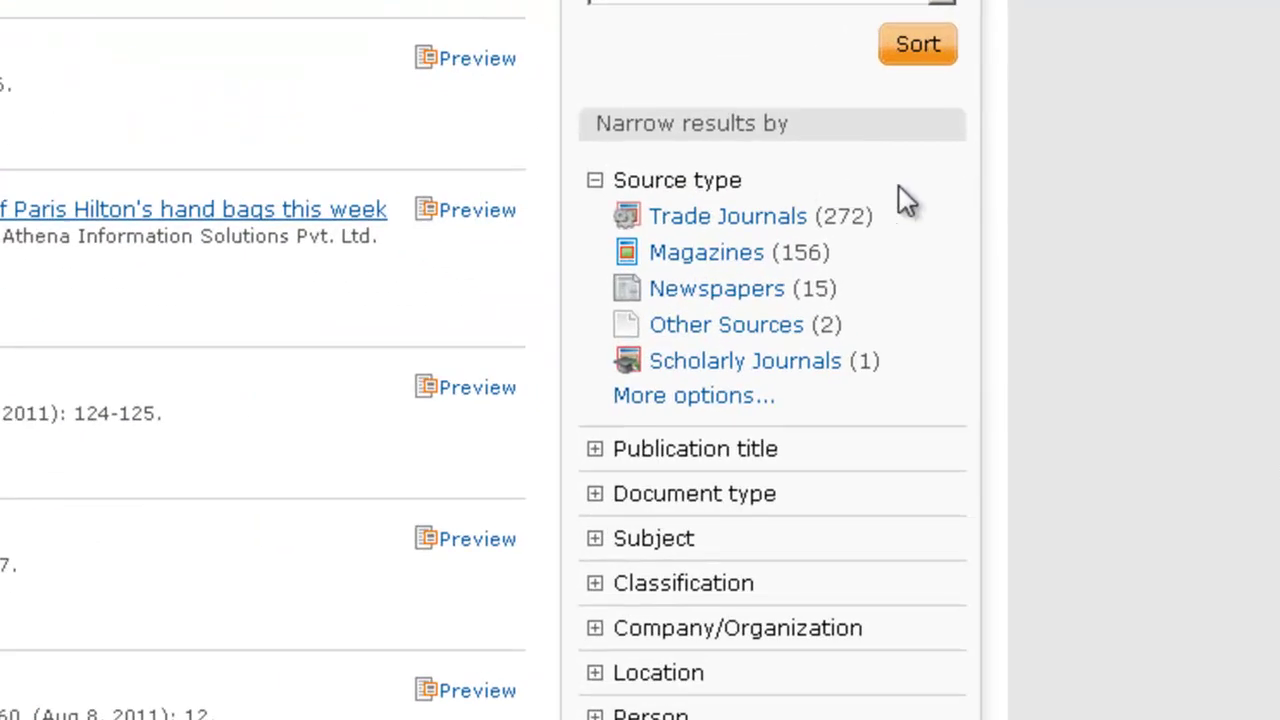
{"action": "left_click", "coordinate": [706, 258]}
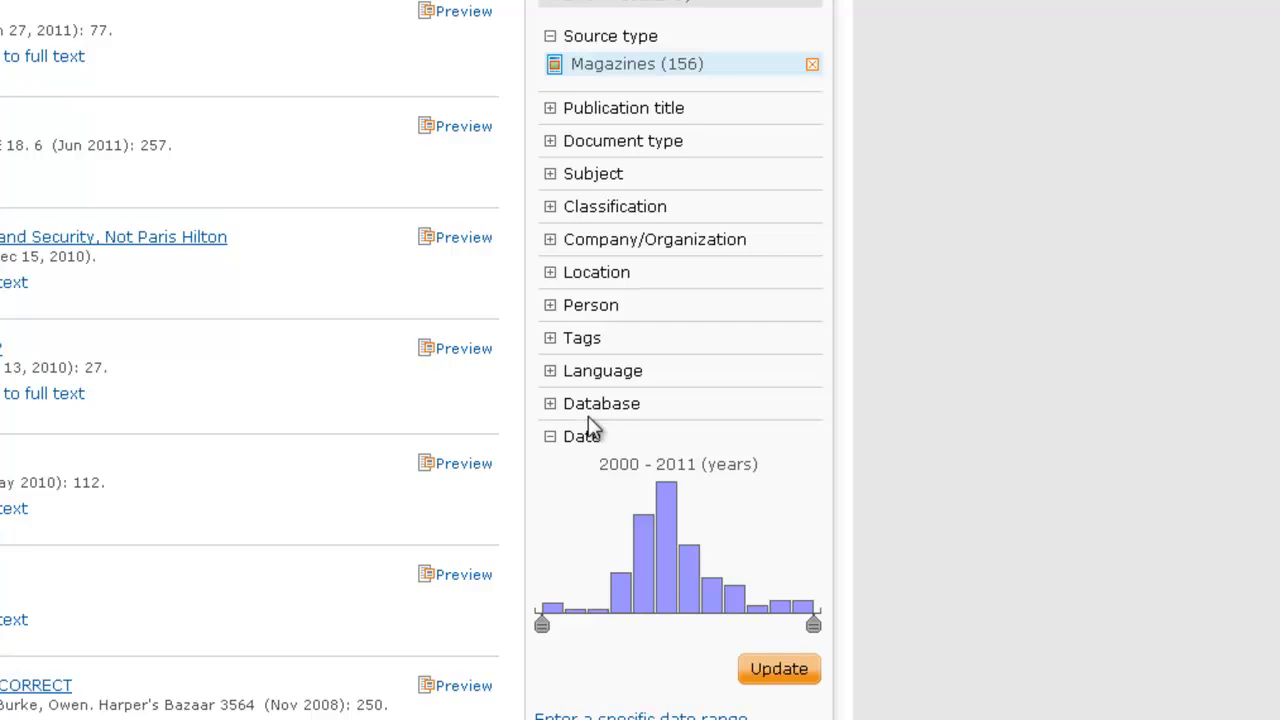
{"action": "scroll", "coordinate": [555, 447], "scroll_direction": "down", "scroll_amount": 2}
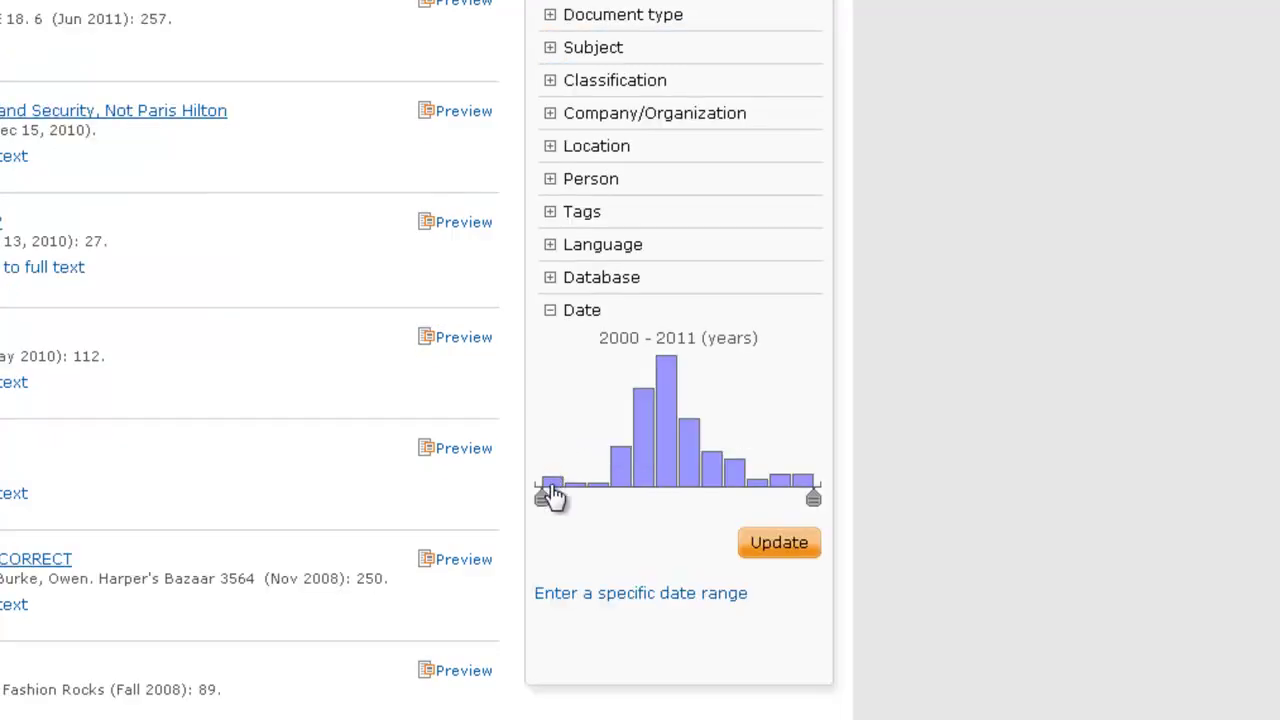
{"action": "mouse_move", "coordinate": [543, 508]}
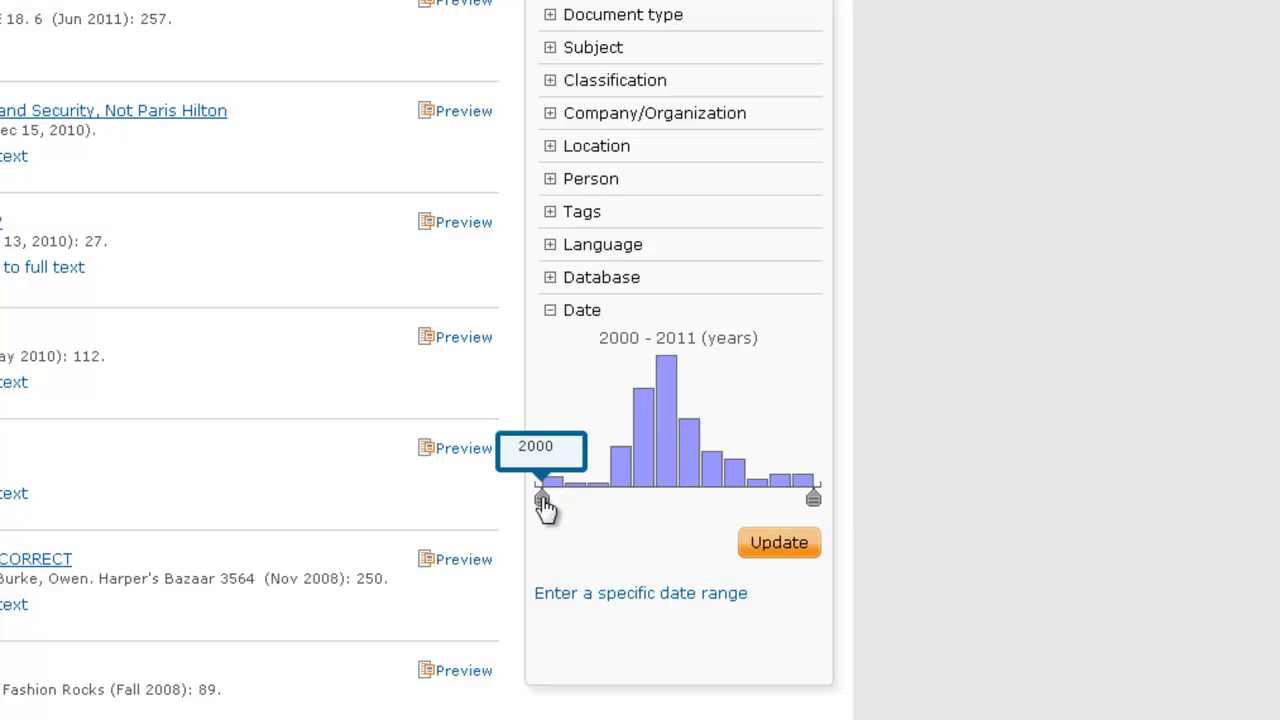
{"action": "left_click_drag", "start_coordinate": [543, 508], "coordinate": [722, 508]}
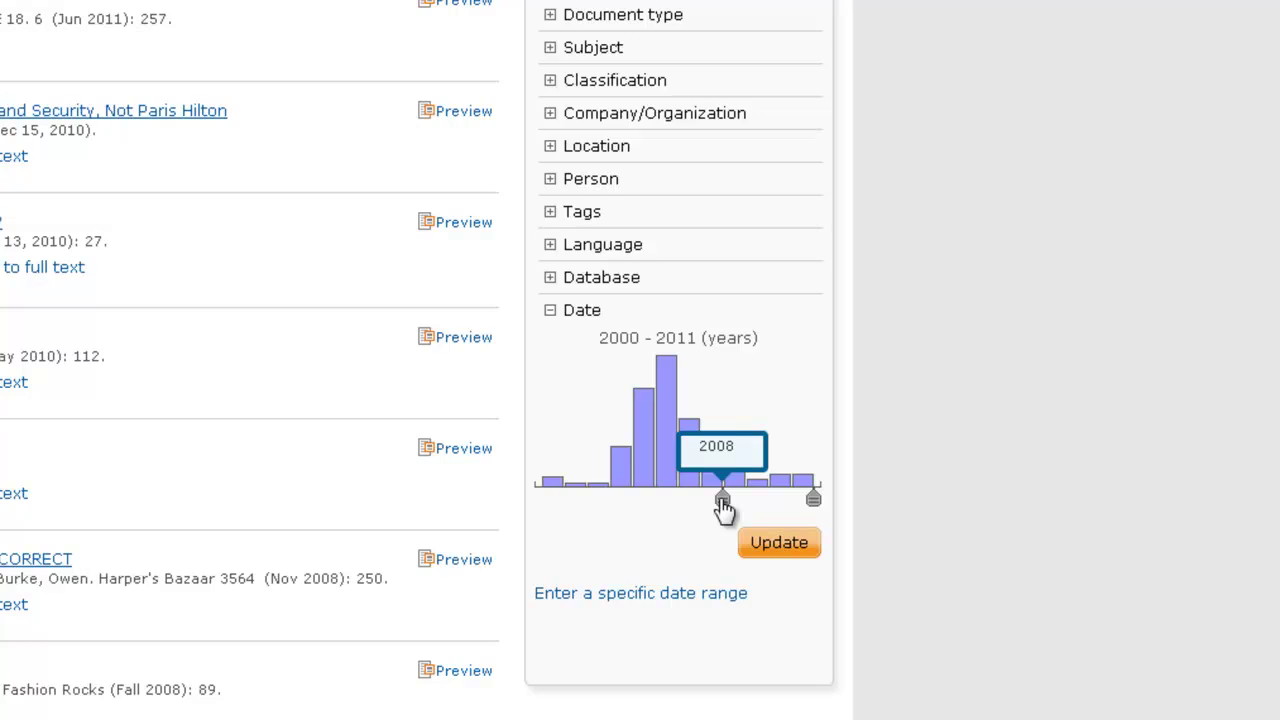
{"action": "left_click", "coordinate": [761, 537]}
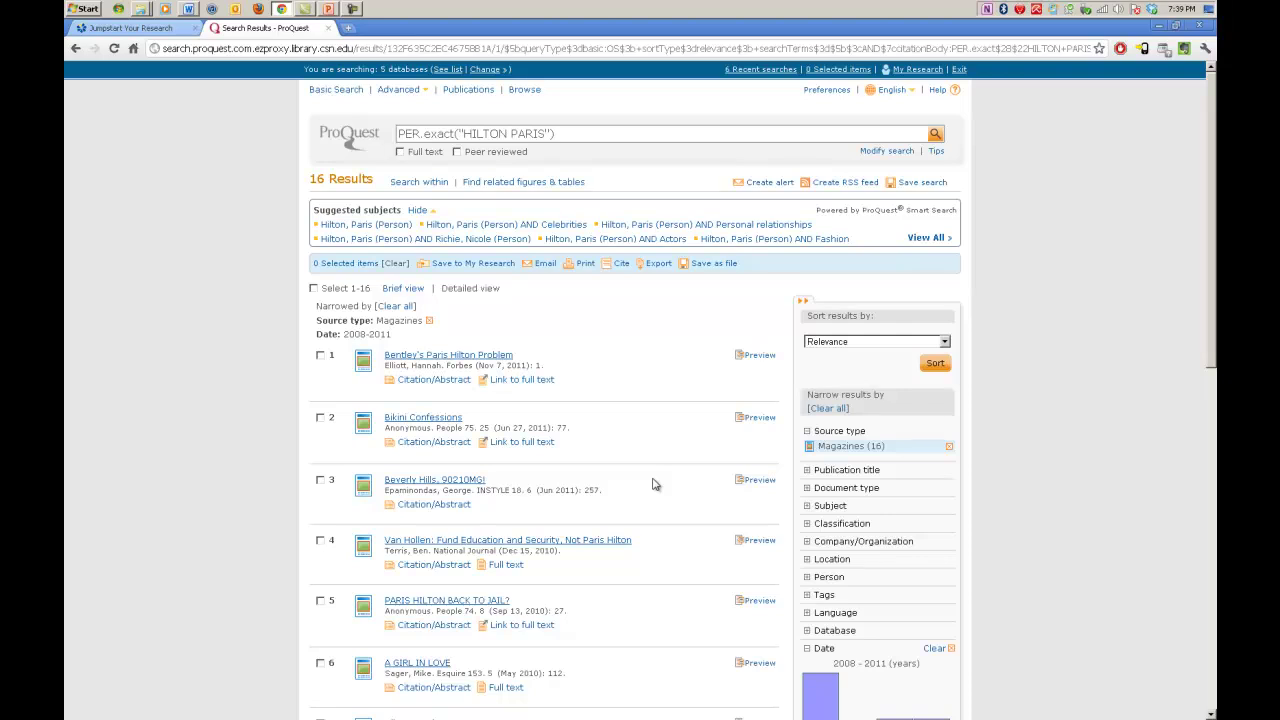
Open the "PARIS HILTON BACK TO JAIL?" record and review its abstract and indexing details.
{"action": "scroll", "coordinate": [652, 484], "scroll_direction": "down", "scroll_amount": 1}
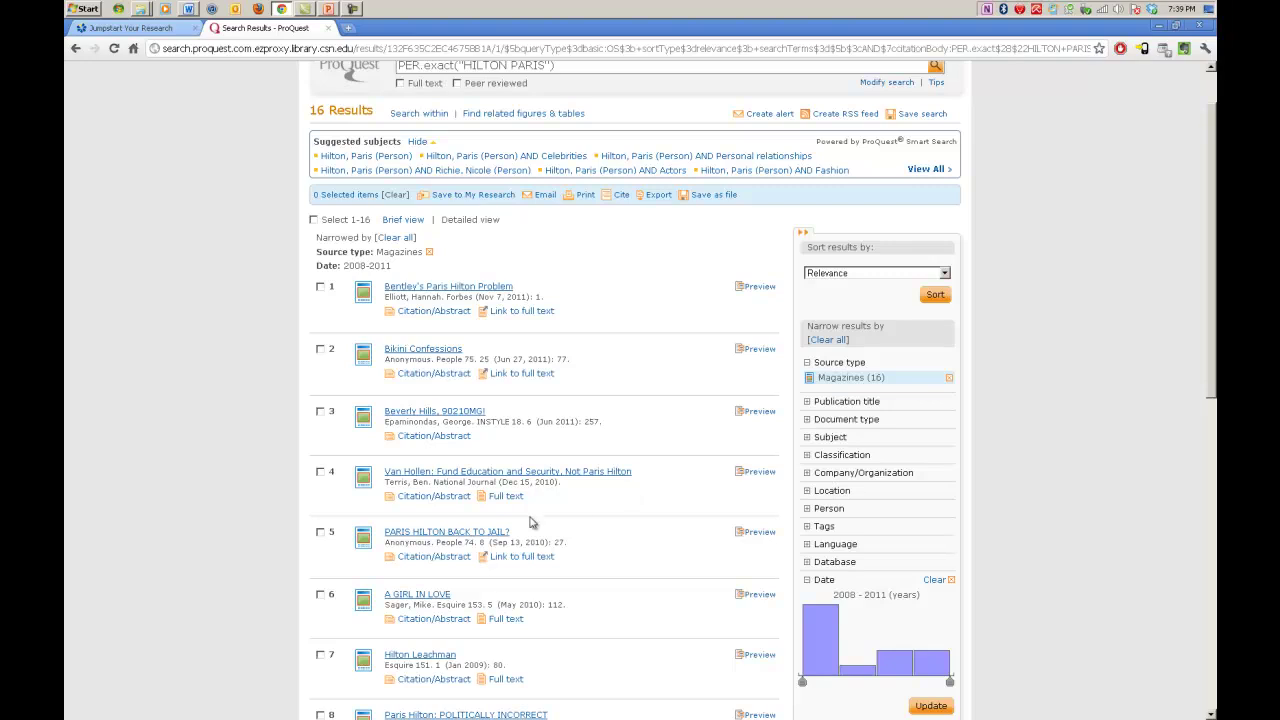
{"action": "left_click", "coordinate": [478, 534]}
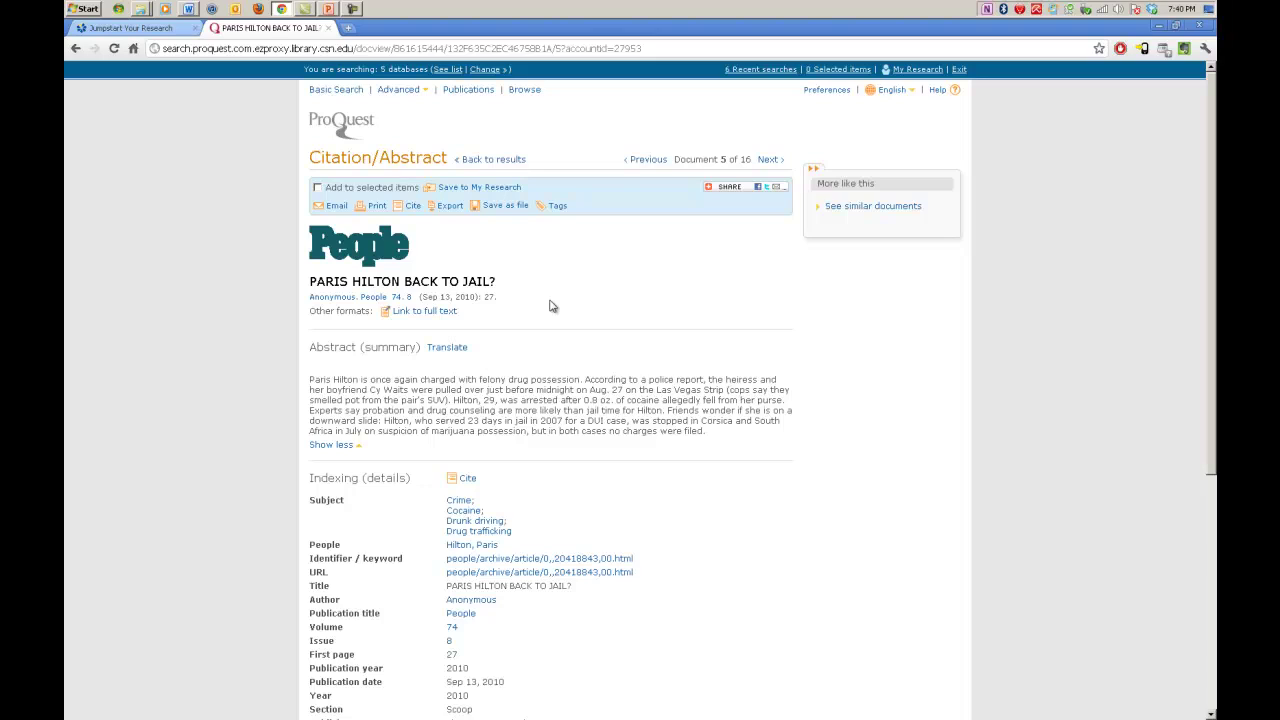
{"action": "scroll", "coordinate": [549, 306], "scroll_direction": "down", "scroll_amount": 1}
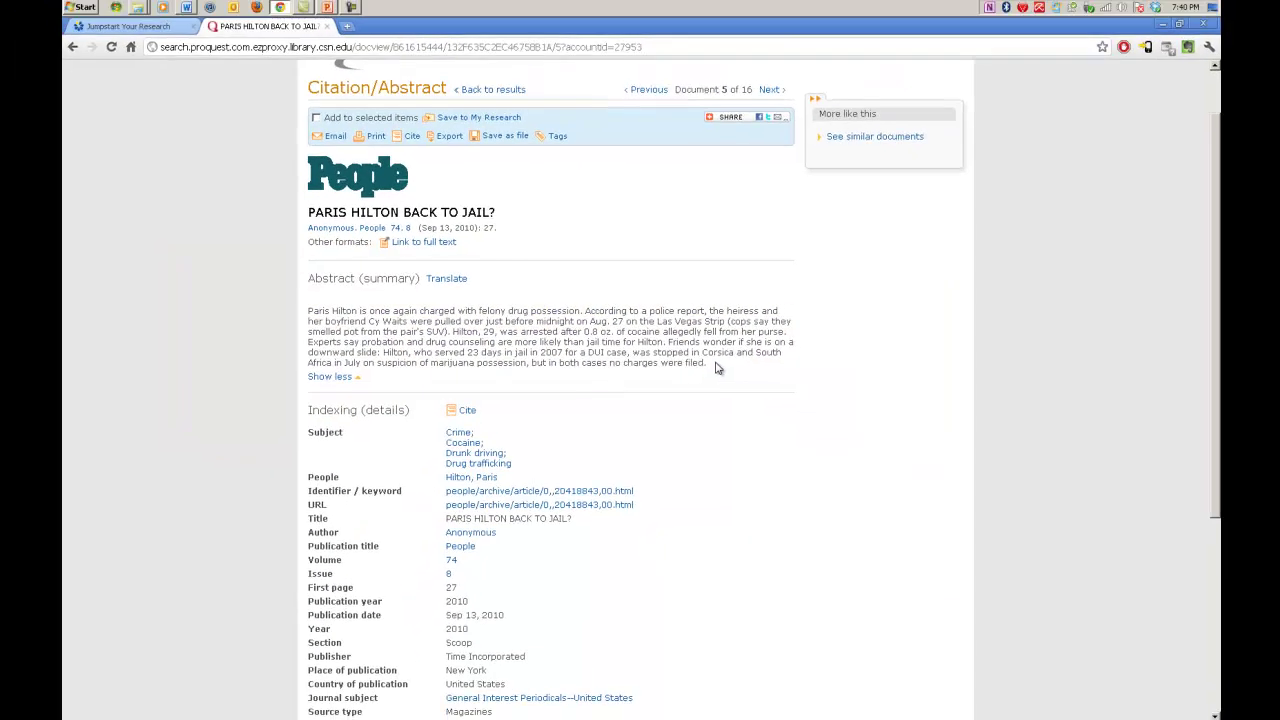
{"action": "scroll", "coordinate": [830, 400], "scroll_direction": "down", "scroll_amount": 2}
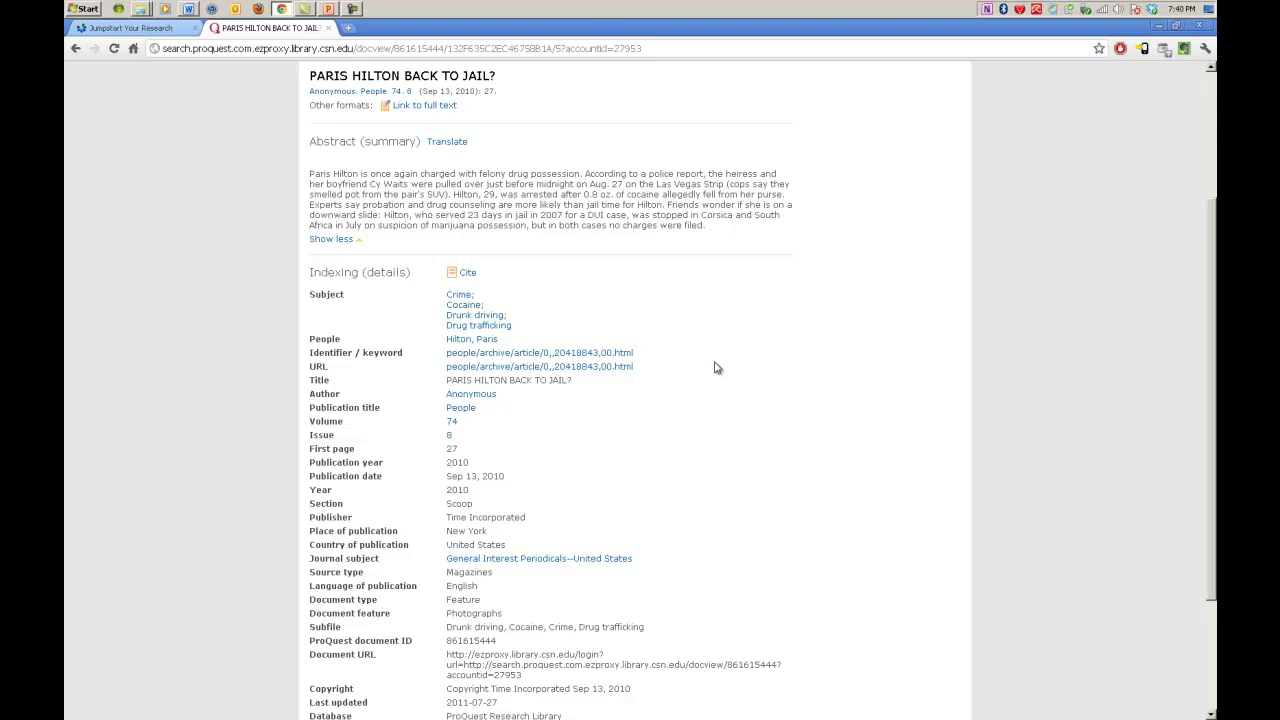
{"action": "scroll", "coordinate": [716, 368], "scroll_direction": "down", "scroll_amount": 1}
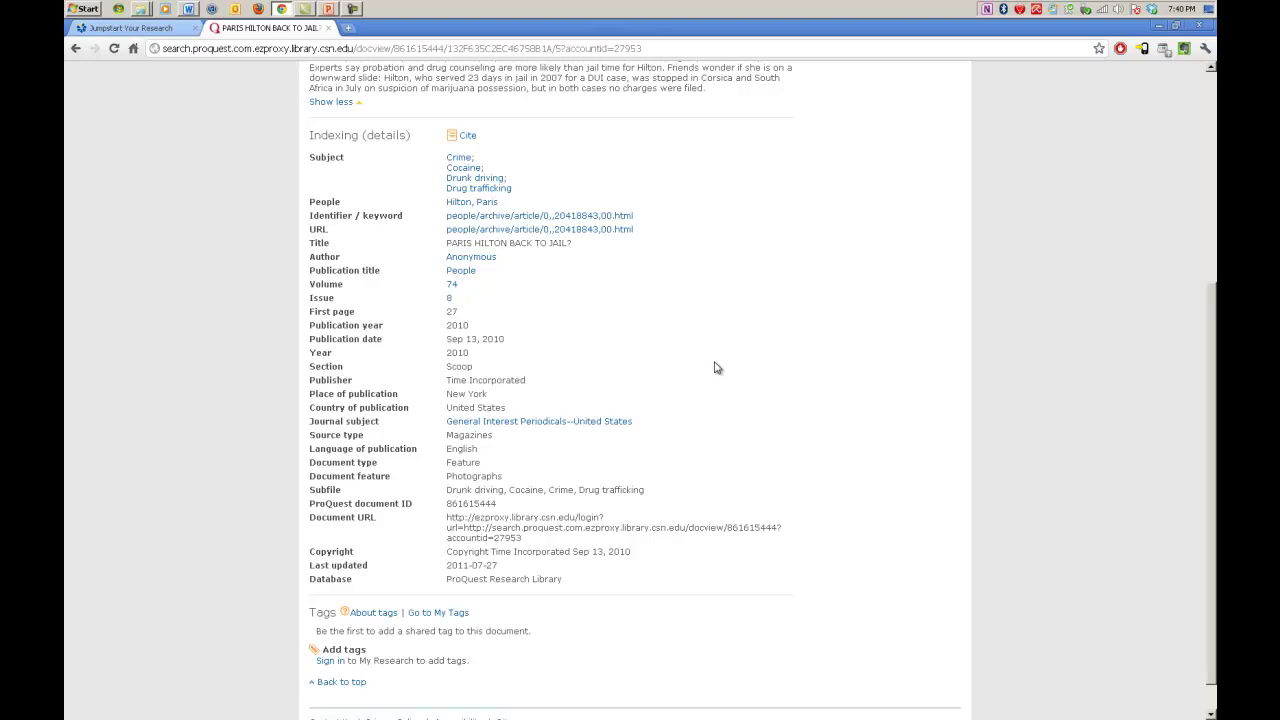
{"action": "scroll", "coordinate": [715, 368], "scroll_direction": "up", "scroll_amount": 4}
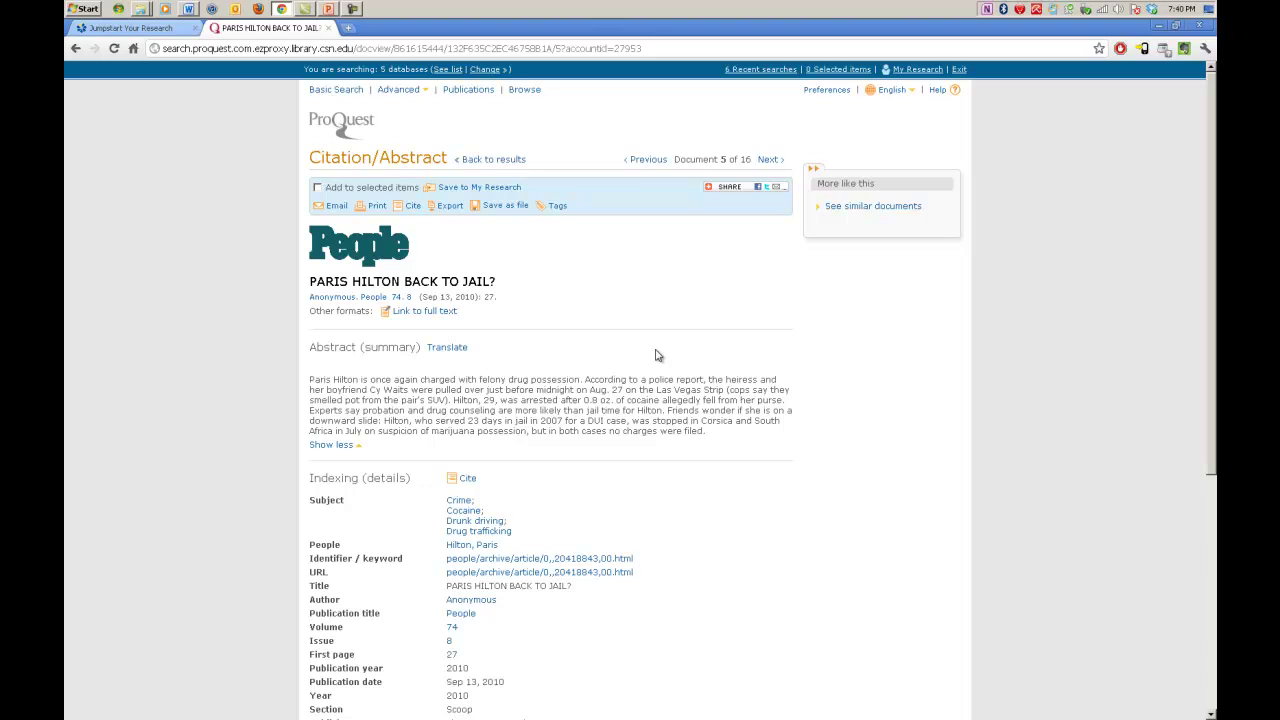
Generate a citation for the article in the MLA 7th Edition style.
{"action": "left_click", "coordinate": [409, 206]}
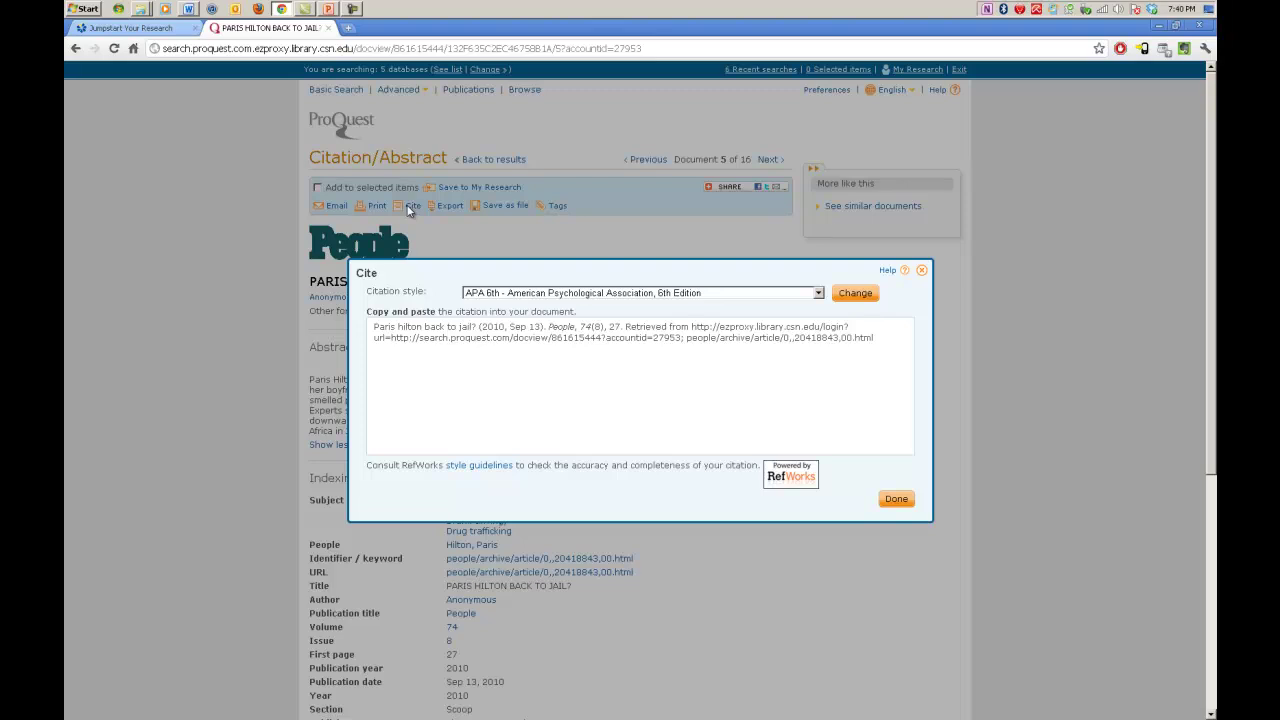
{"action": "left_click", "coordinate": [818, 293]}
{"action": "scroll", "coordinate": [800, 335], "scroll_direction": "down", "scroll_amount": 3}
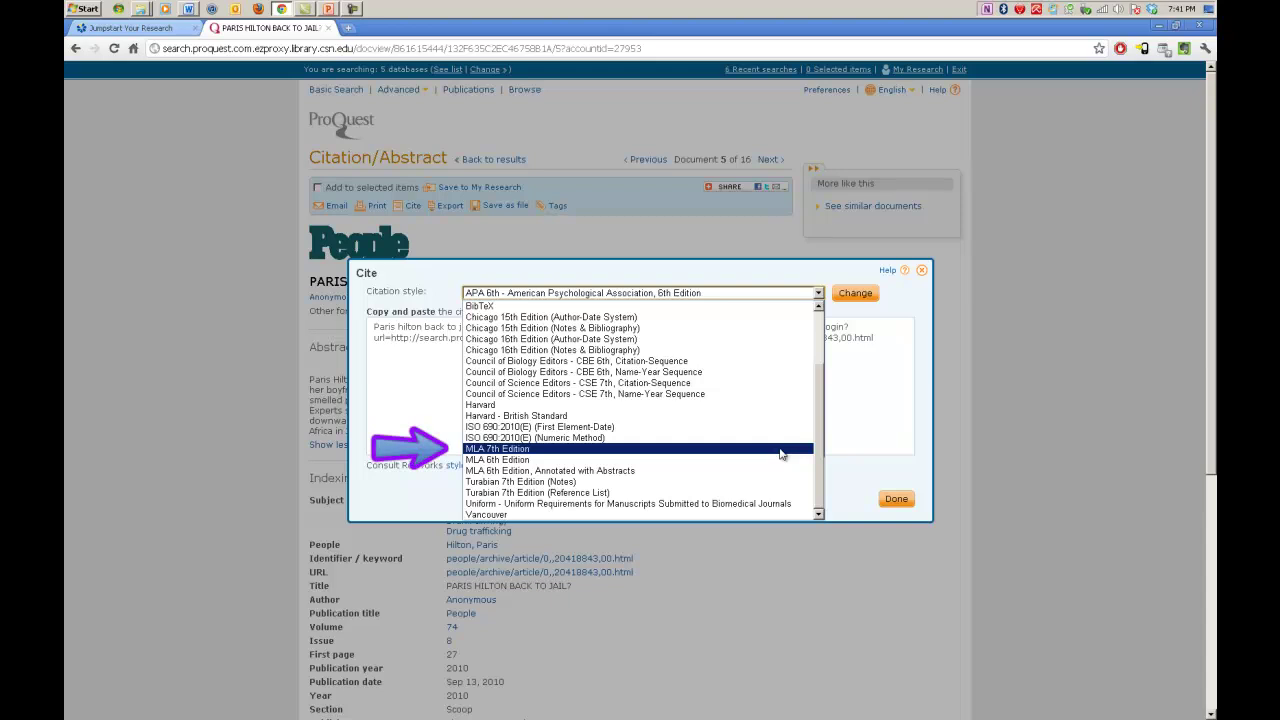
{"action": "left_click", "coordinate": [781, 449]}
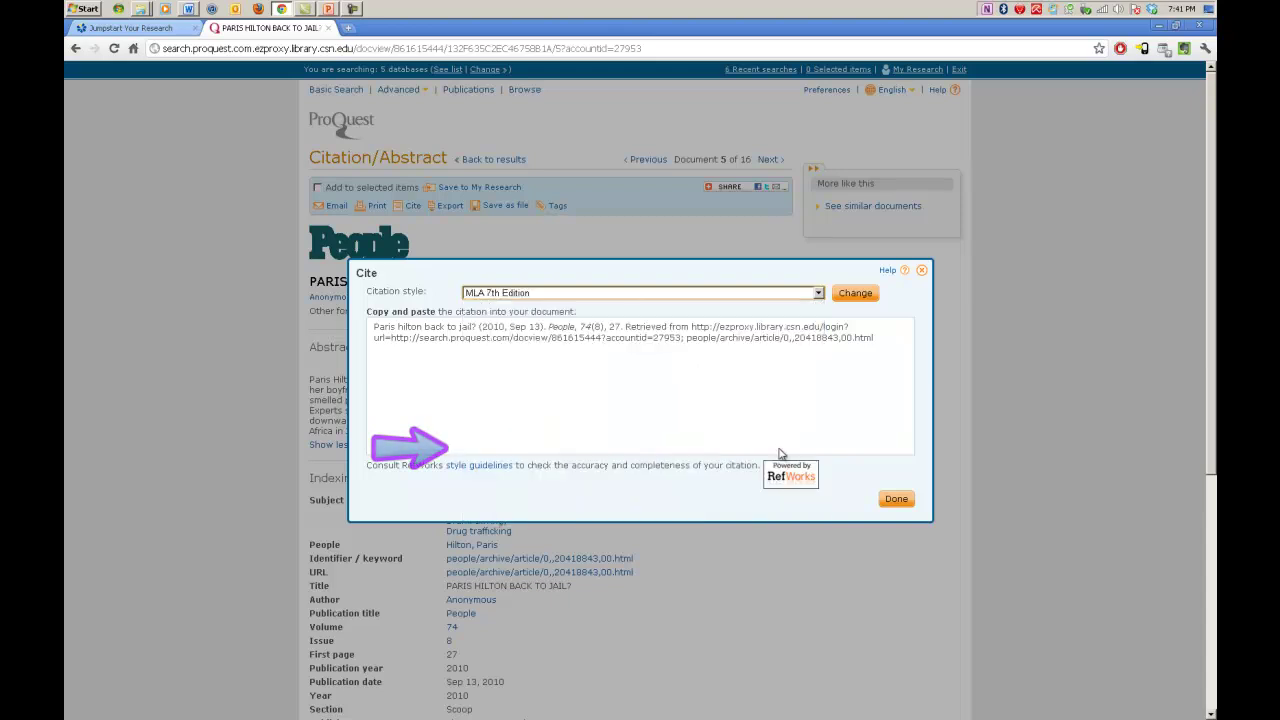
{"action": "left_click", "coordinate": [863, 296]}
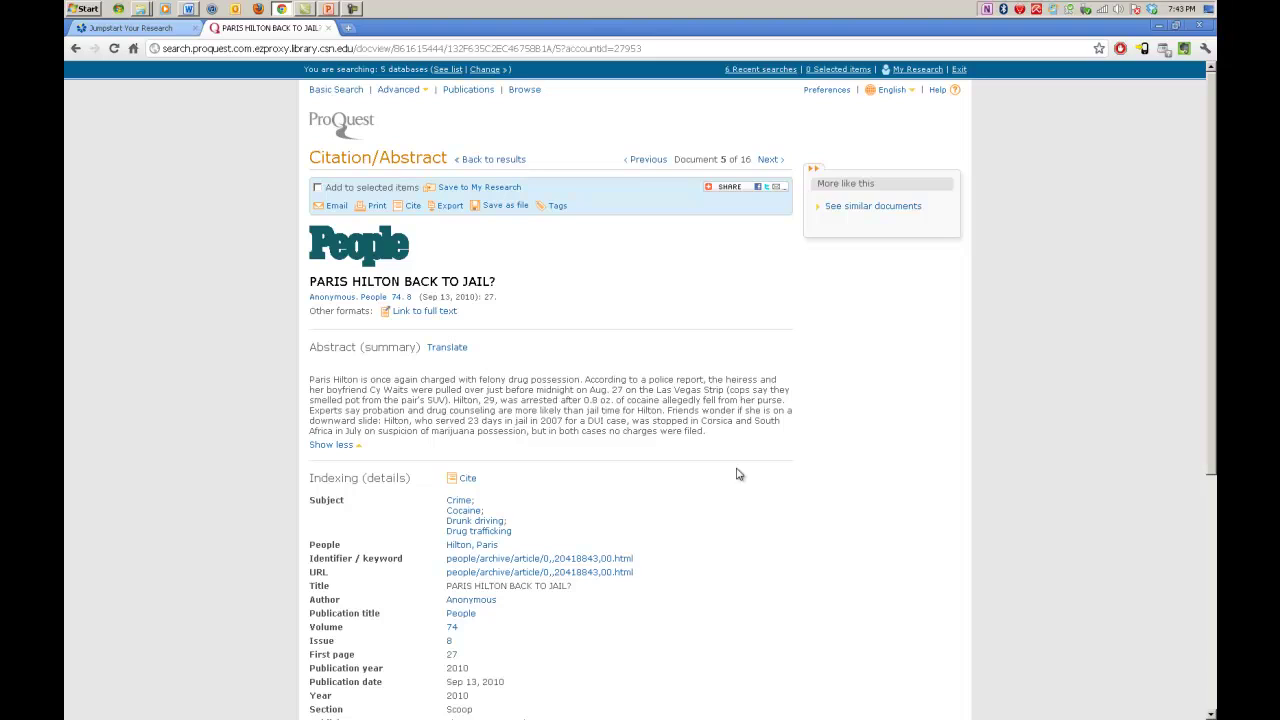
Close the ProQuest article and return to the Jumpstart Your Research guide to locate its Ask a Librarian link.
{"action": "left_click", "coordinate": [329, 28]}
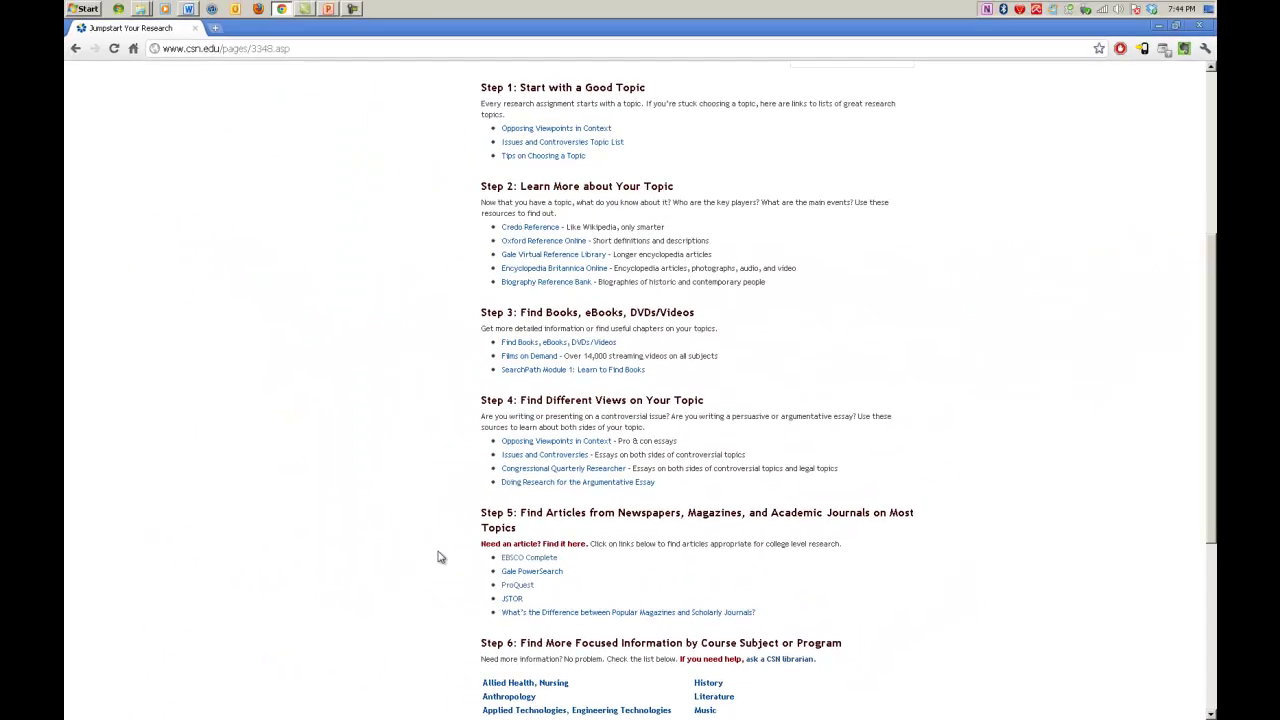
{"action": "scroll", "coordinate": [440, 557], "scroll_direction": "up", "scroll_amount": 5}
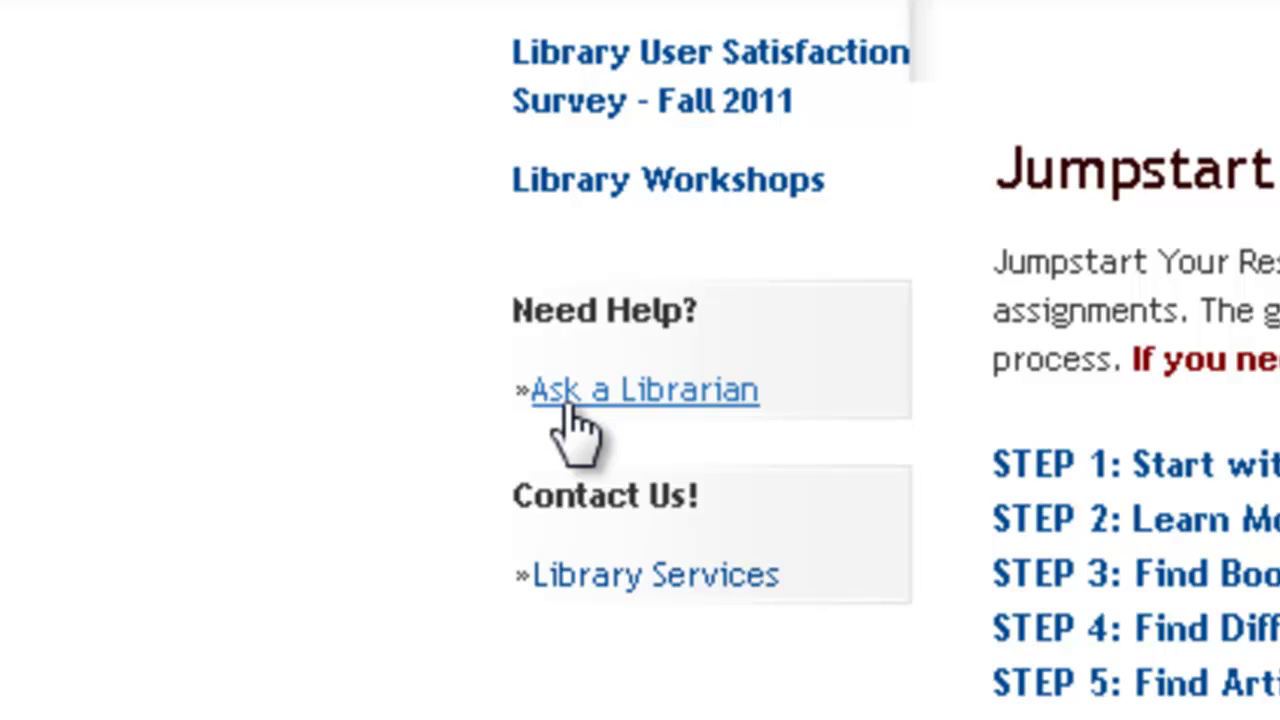